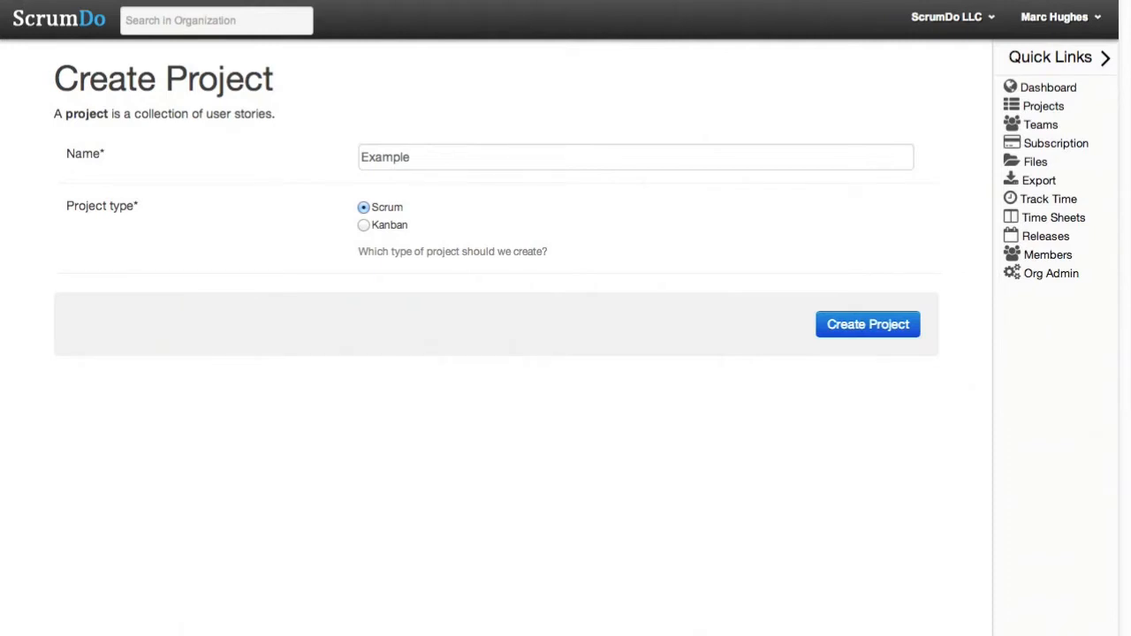
Step: Create the Example project with Kanban as its project type
key(Tab)
click(363, 225)
click(845, 331)
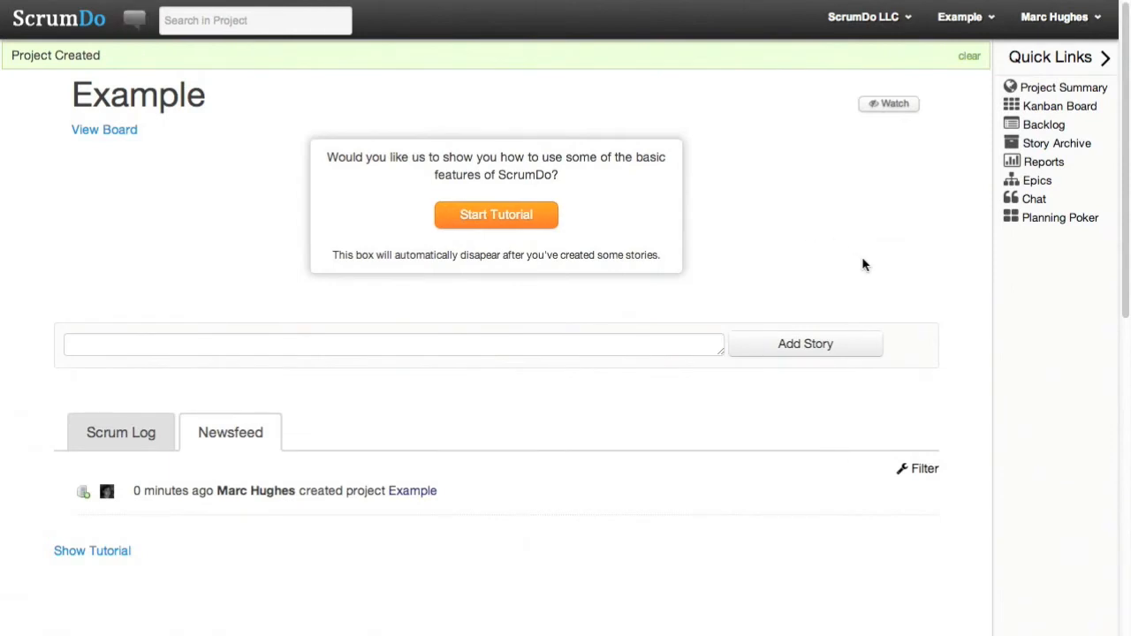
Step: Open the project's Kanban board and choose to set it up from scratch
click(1043, 109)
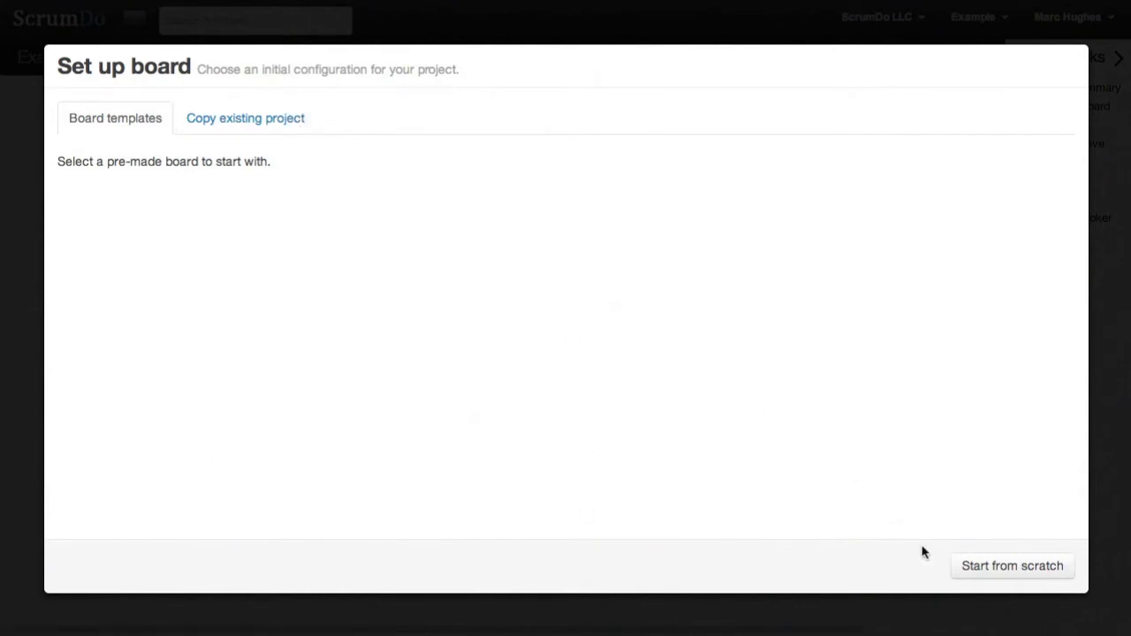
click(979, 570)
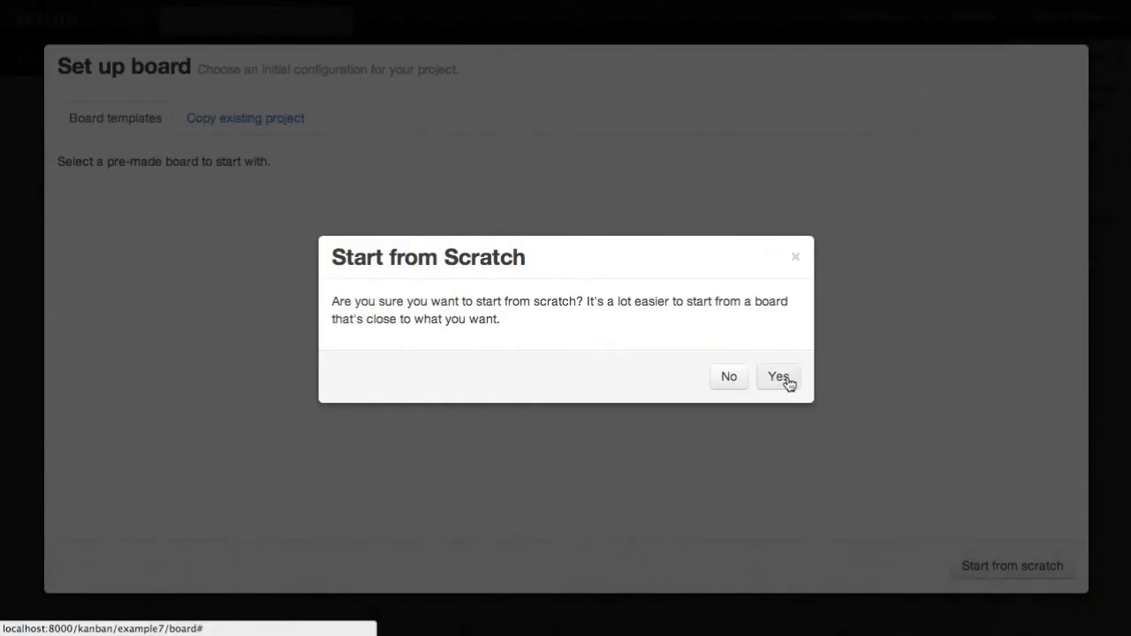
click(781, 380)
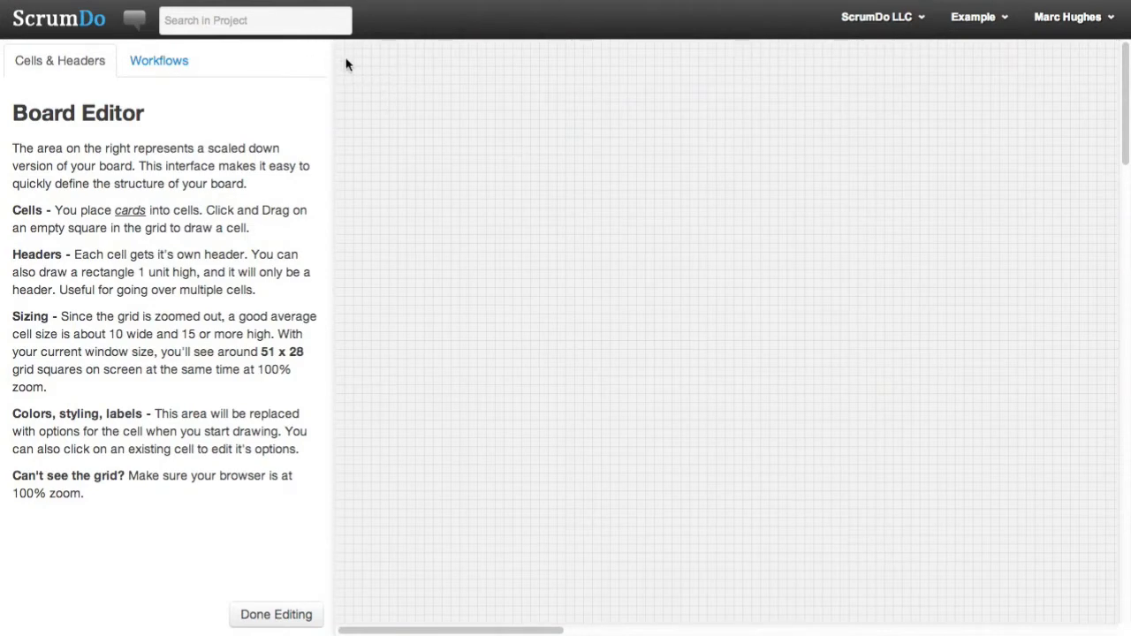
Step: Draw a tall cell at the upper-left corner of the board grid and title it Input Queue
mouse_move(341, 51)
mouse_down()
mouse_move(391, 247)
mouse_move(433, 335)
mouse_move(444, 380)
mouse_move(432, 426)
mouse_up()
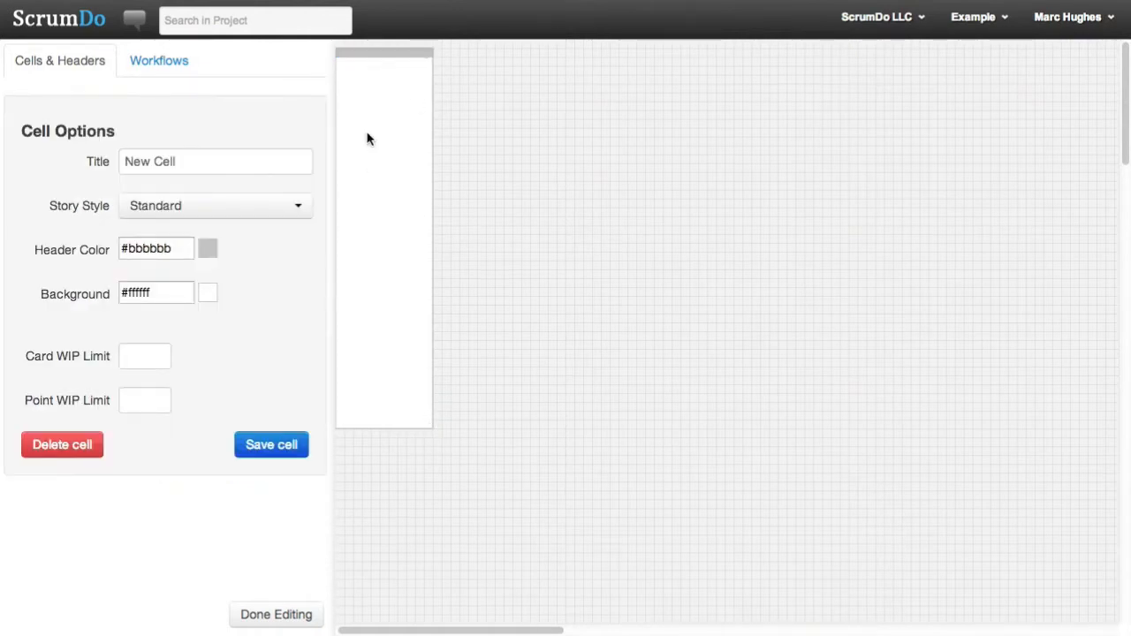
click(224, 160)
key(super+a)
text(Input)
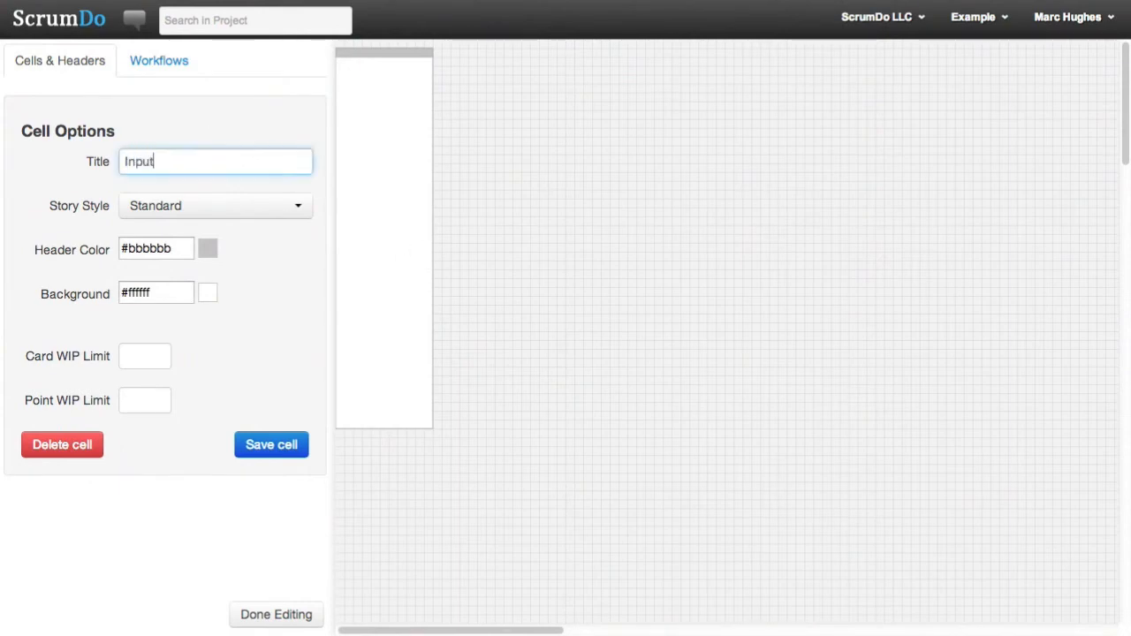
text( Queue)
Step: Set the Input Queue cell's story style to List and save the cell
click(166, 206)
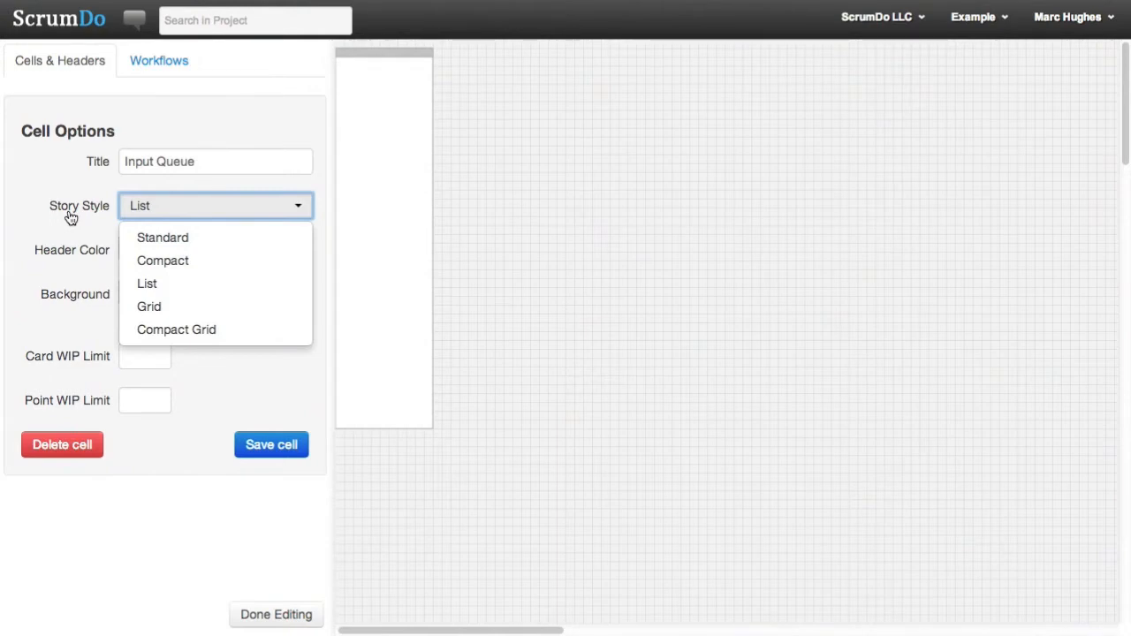
click(191, 308)
click(183, 212)
click(178, 285)
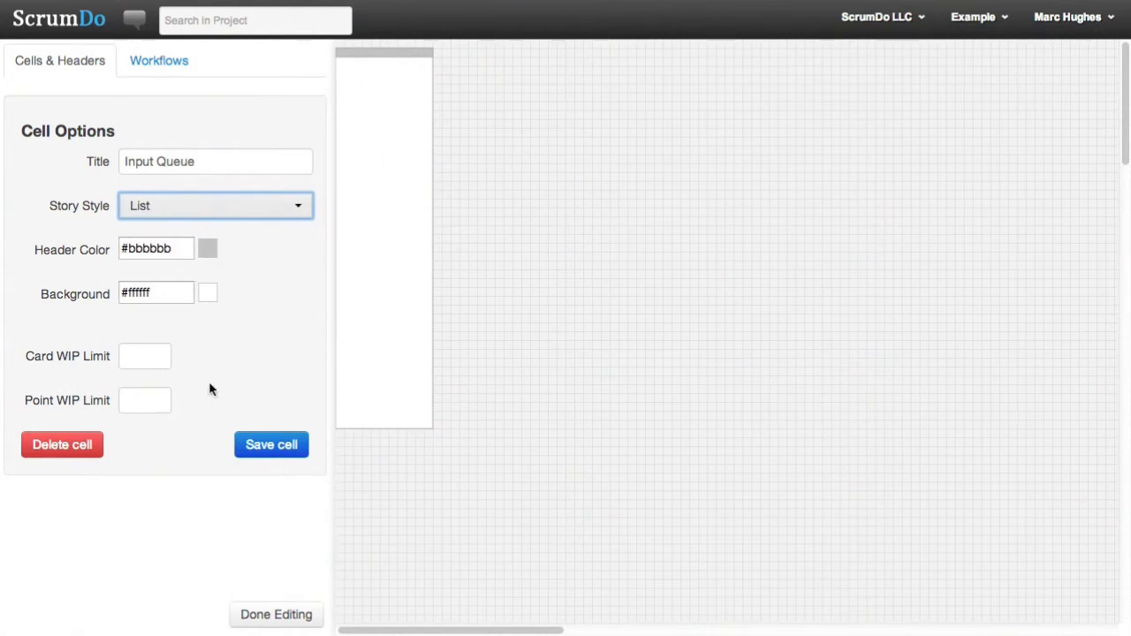
click(283, 447)
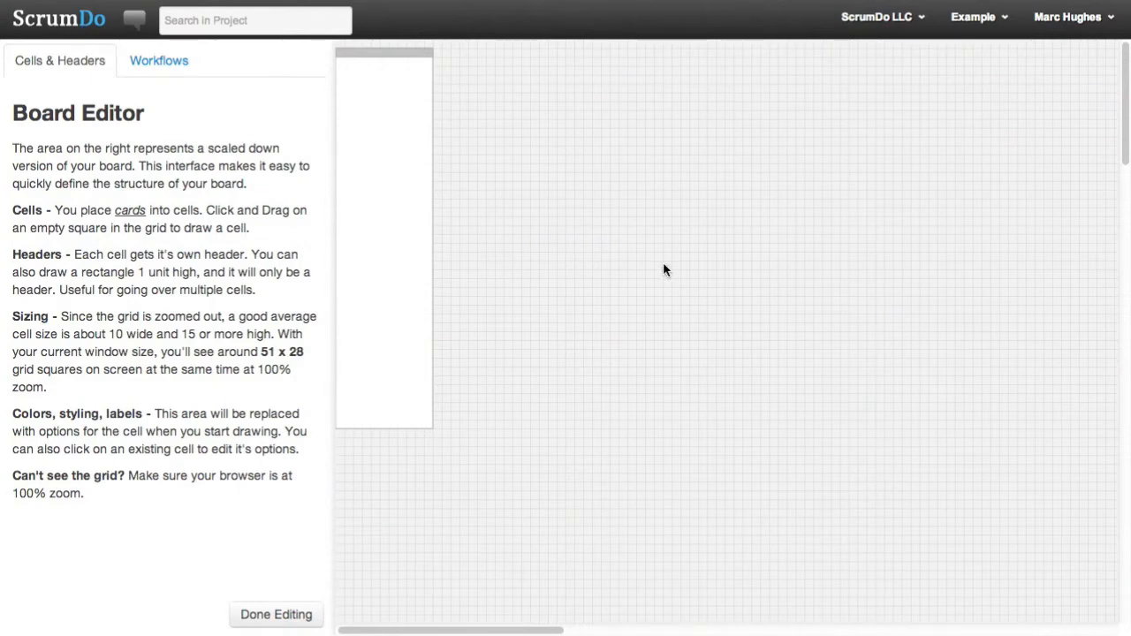
Step: Draw a shorter cell to the right of the Input Queue with a gap between them, and title it Doing
drag(461, 60, 570, 212)
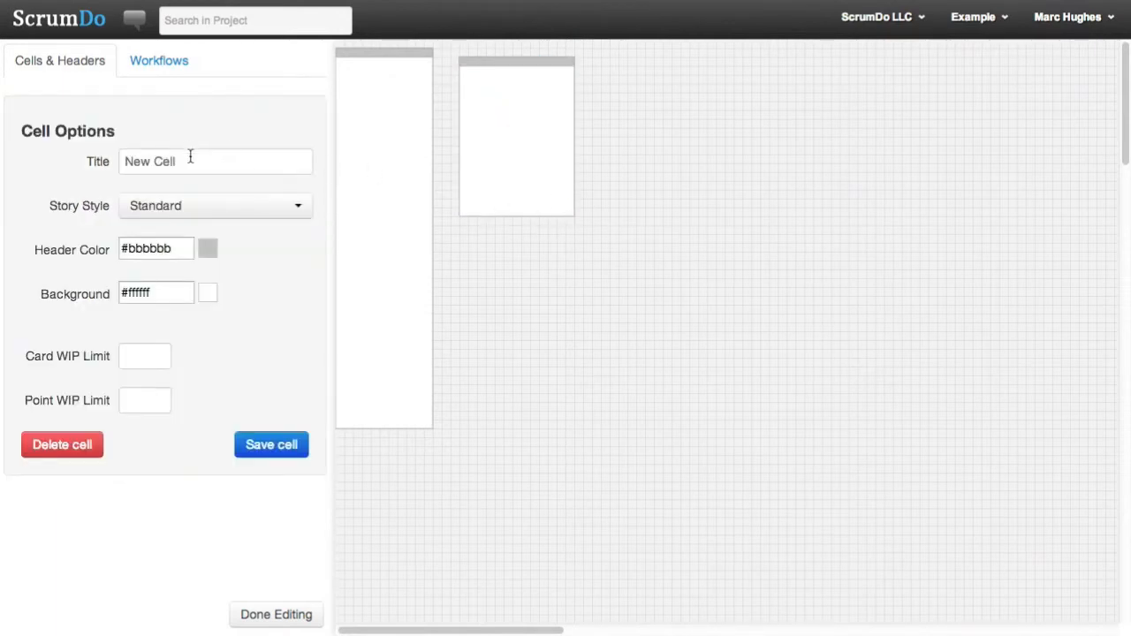
click(204, 163)
key(super+a)
text(Doing)
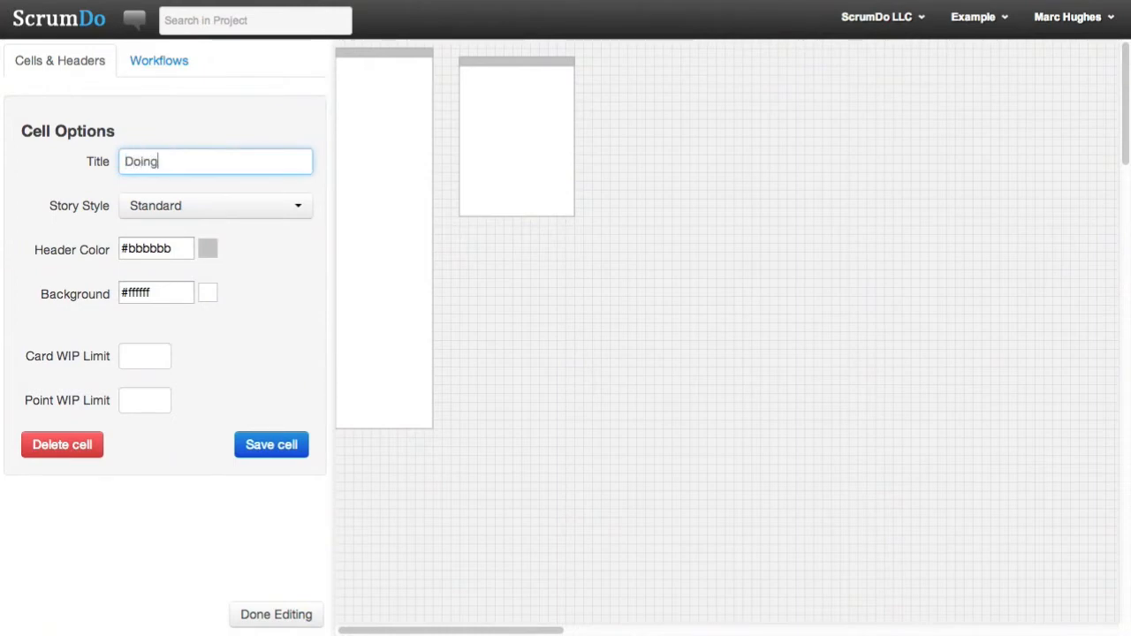
Step: Give the Doing cell a blue #448cca header and a card WIP limit of 5, and save it
click(207, 248)
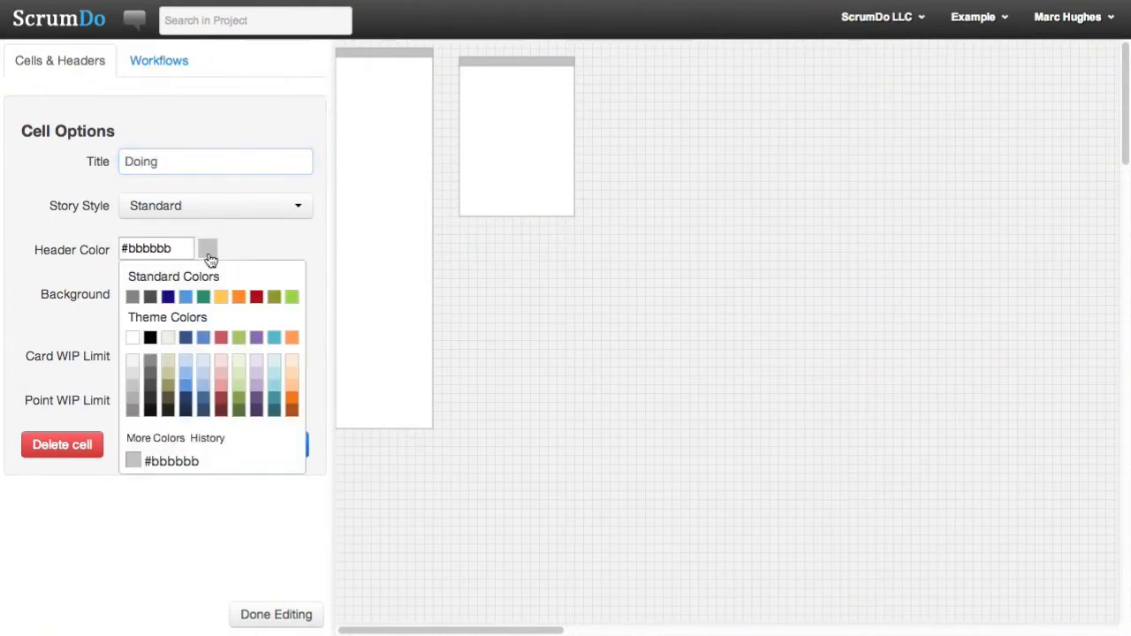
click(188, 298)
click(135, 345)
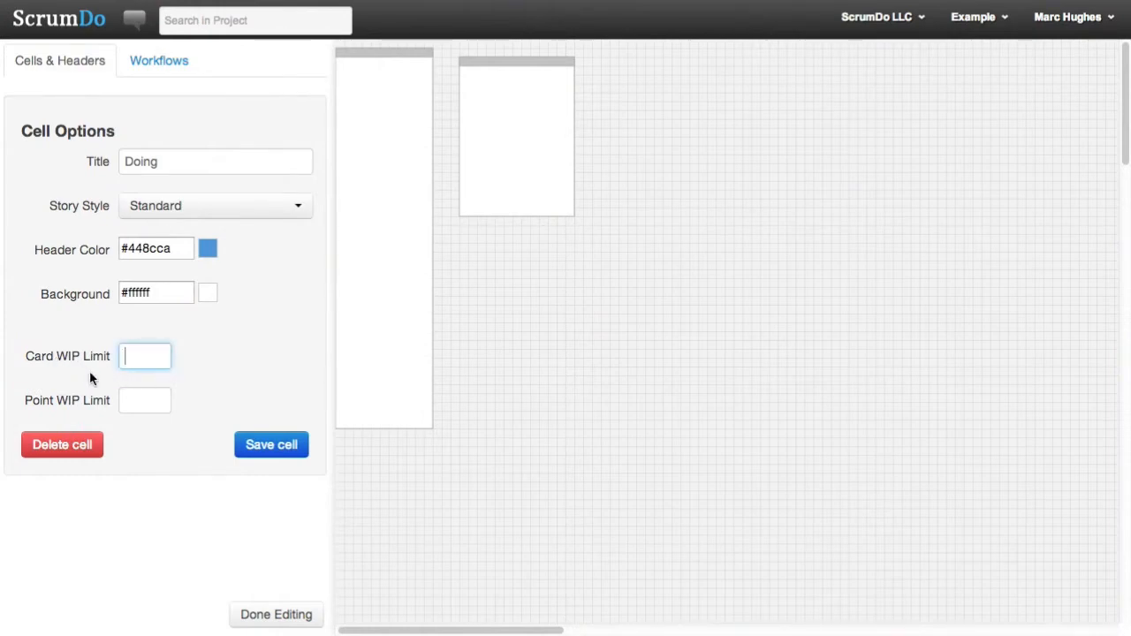
text(5)
click(271, 445)
Step: Draw two more adjoining cells right of Doing, and save the outer one as Done with a green #8dc73e header
drag(576, 61, 694, 215)
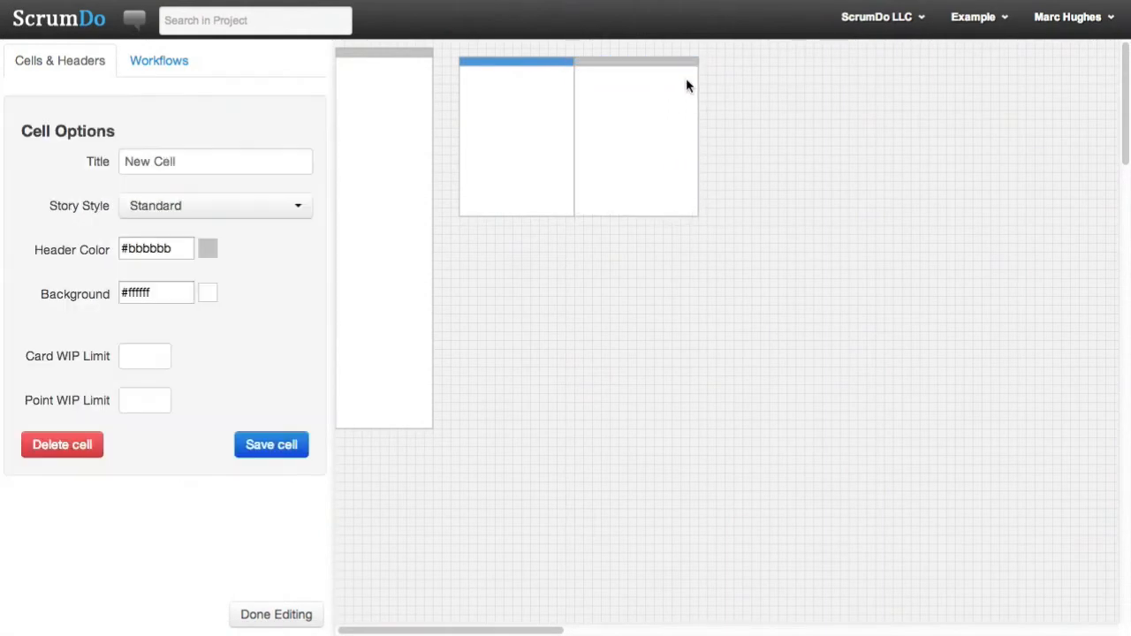
drag(704, 62, 825, 213)
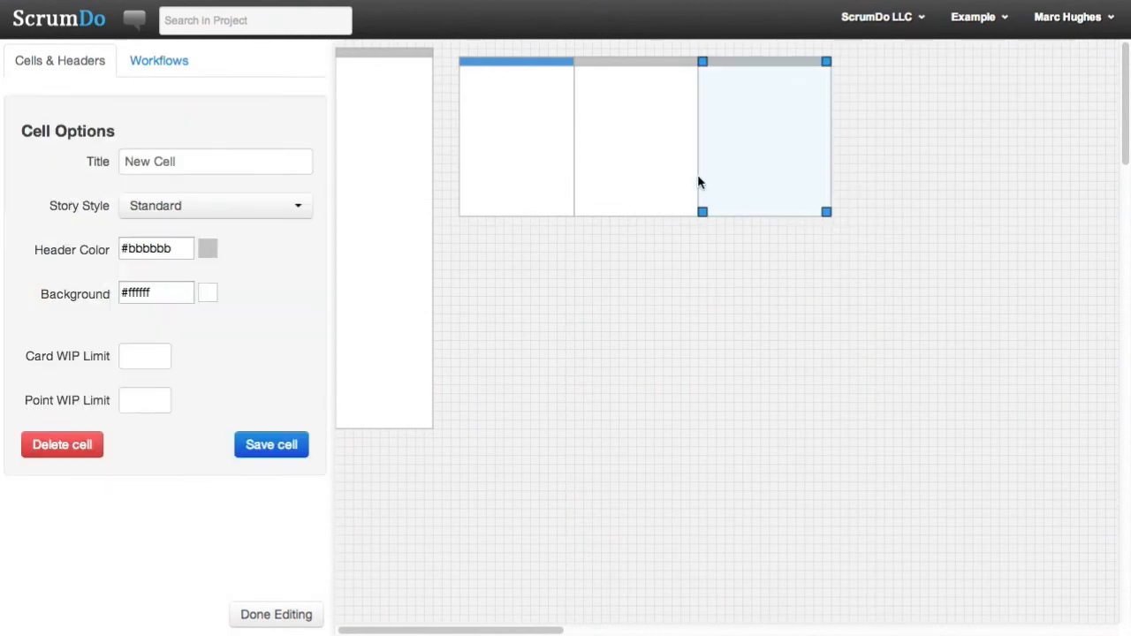
click(173, 254)
click(292, 302)
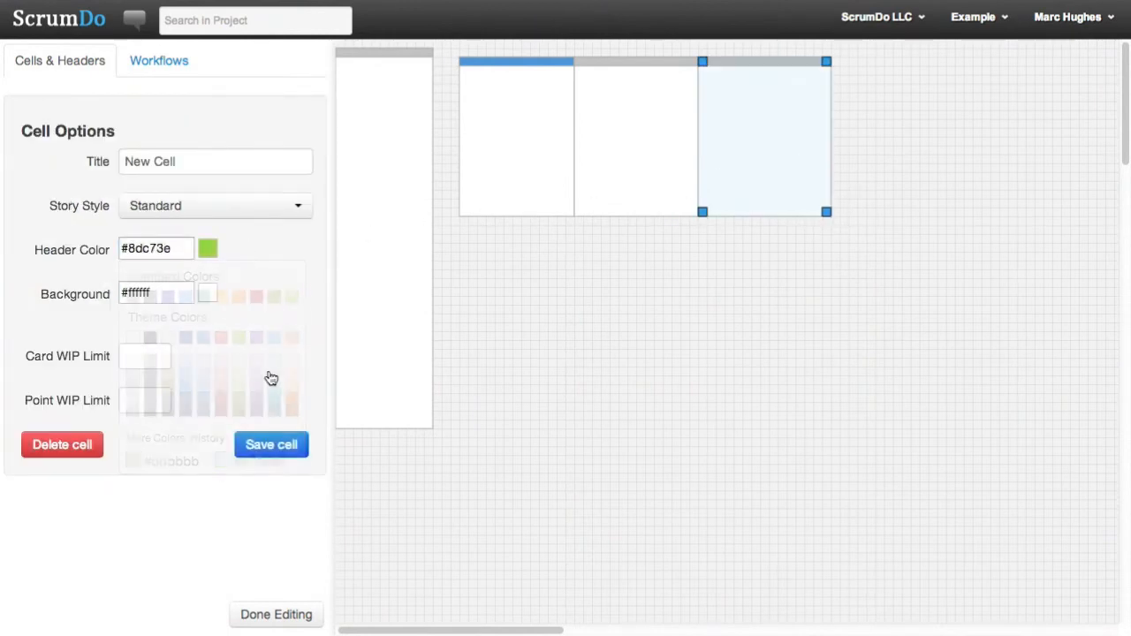
click(189, 165)
key(super+a)
text(Done)
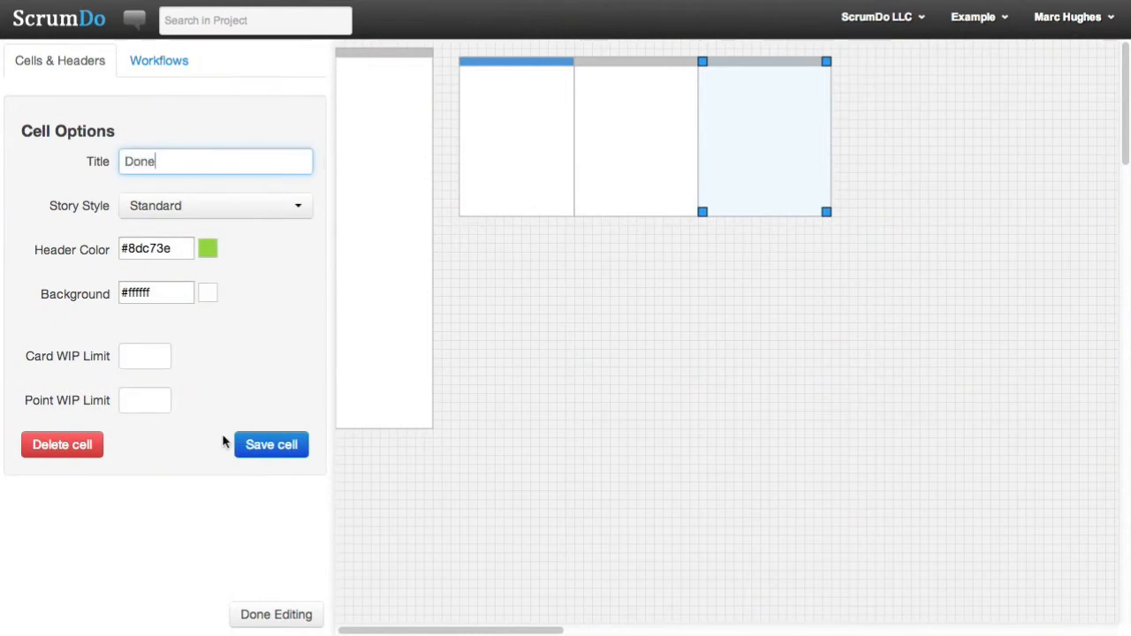
click(268, 449)
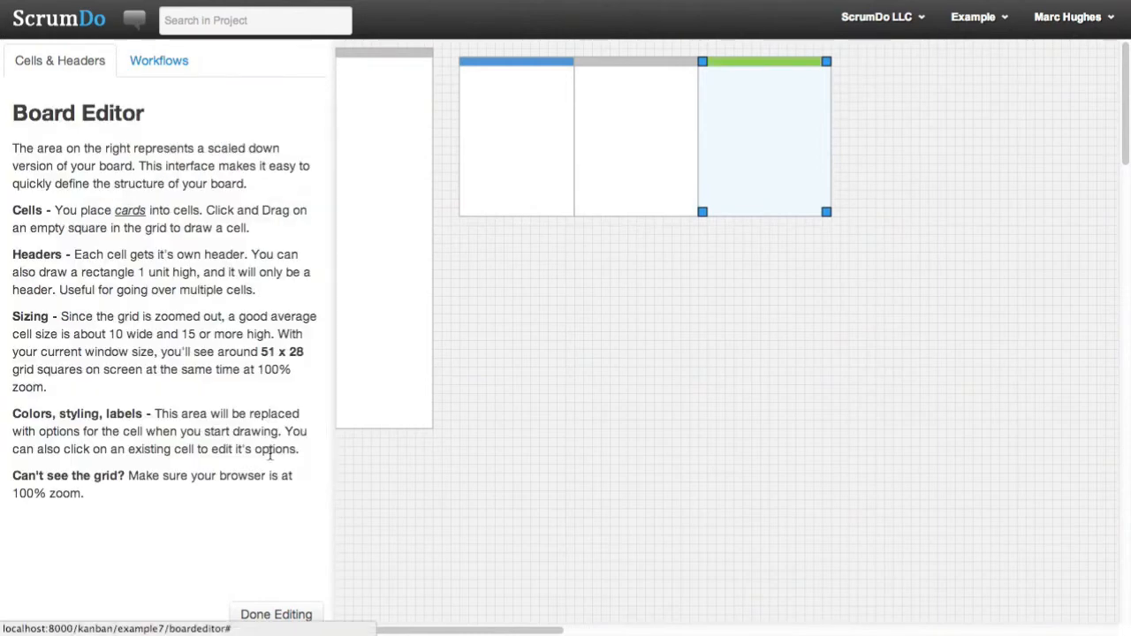
Step: Title the middle cell between Doing and Done Reviewing, give it an orange header, and save it
click(637, 172)
click(213, 164)
key(super+a)
text(Reviewing)
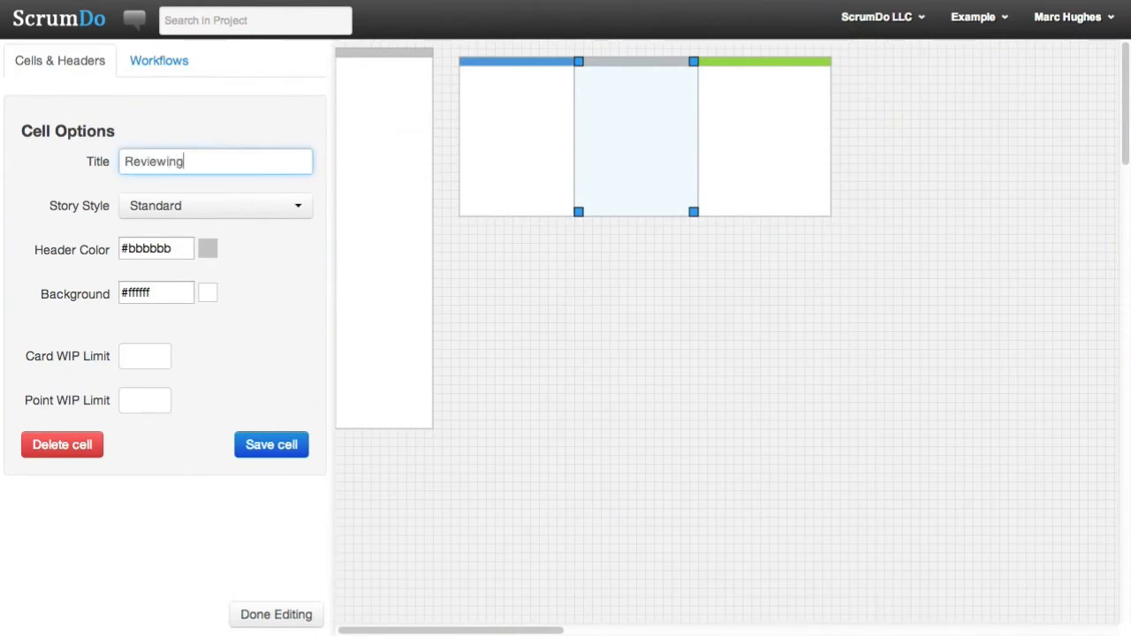
click(207, 249)
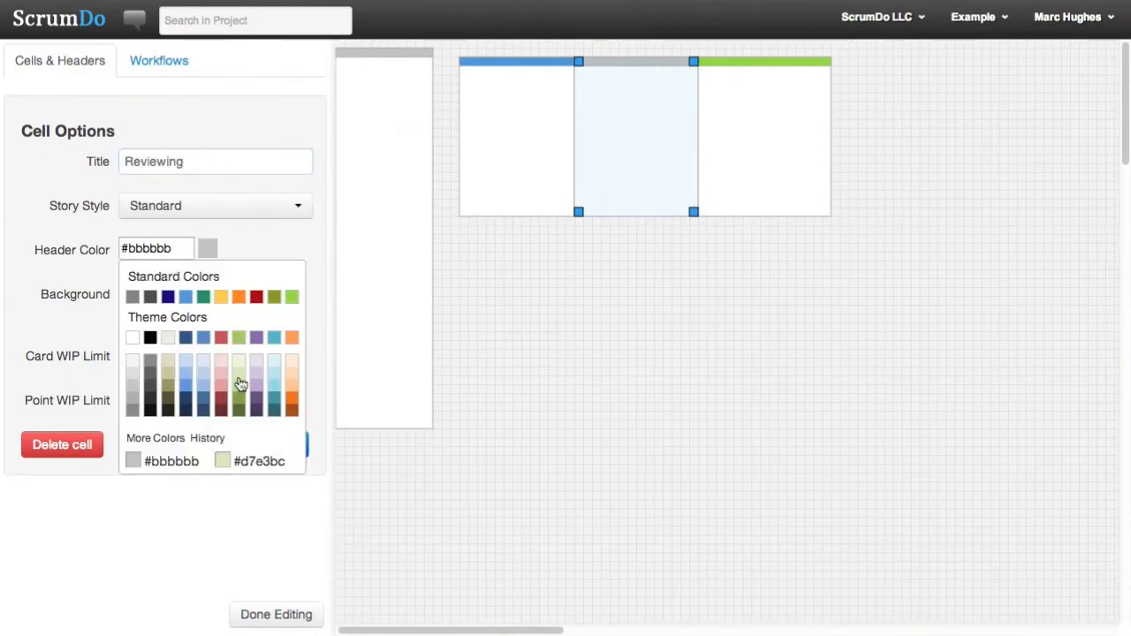
click(239, 296)
click(254, 444)
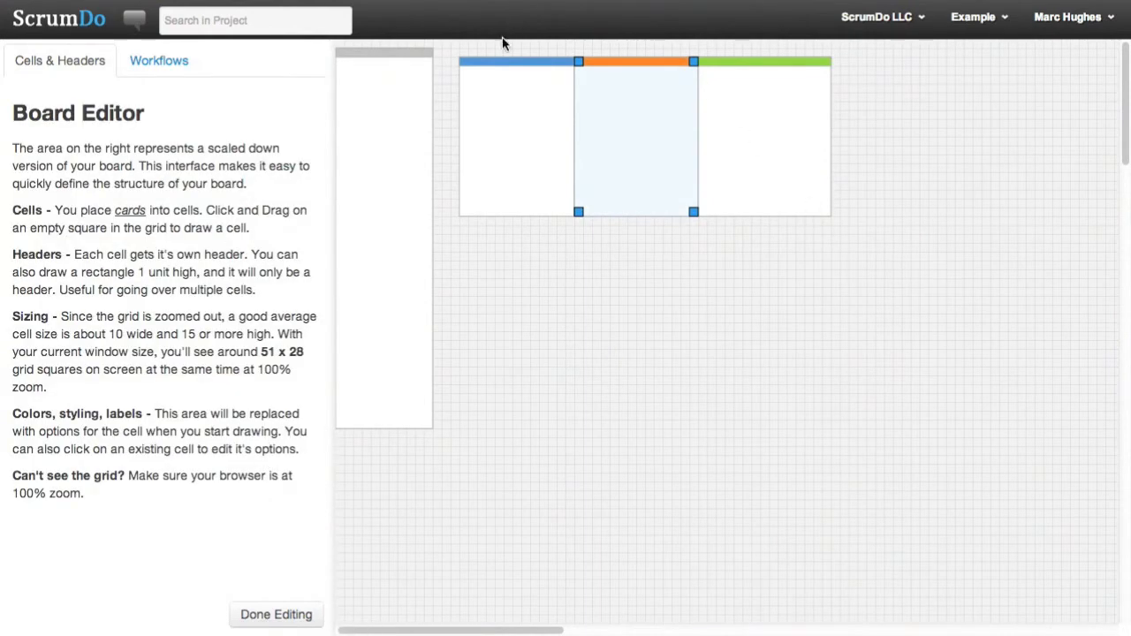
Step: Add a header titled New Features spanning the Doing, Reviewing and Done cells, save it, and finish editing the board
mouse_move(466, 52)
mouse_down()
mouse_move(565, 44)
mouse_move(831, 59)
mouse_up()
click(153, 163)
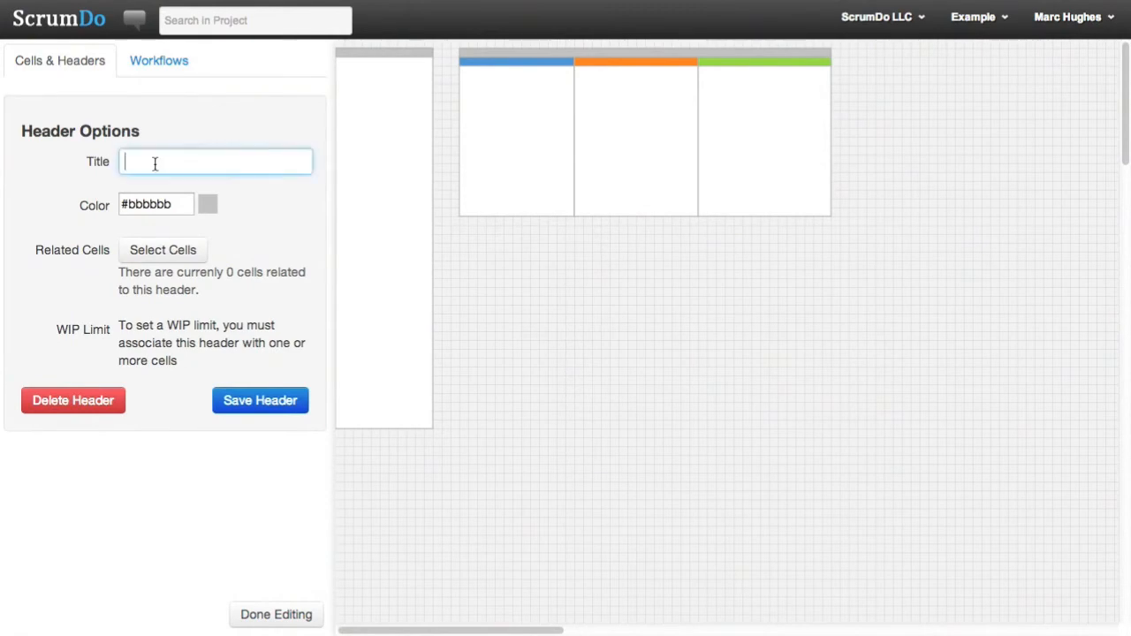
text(New Features)
click(255, 400)
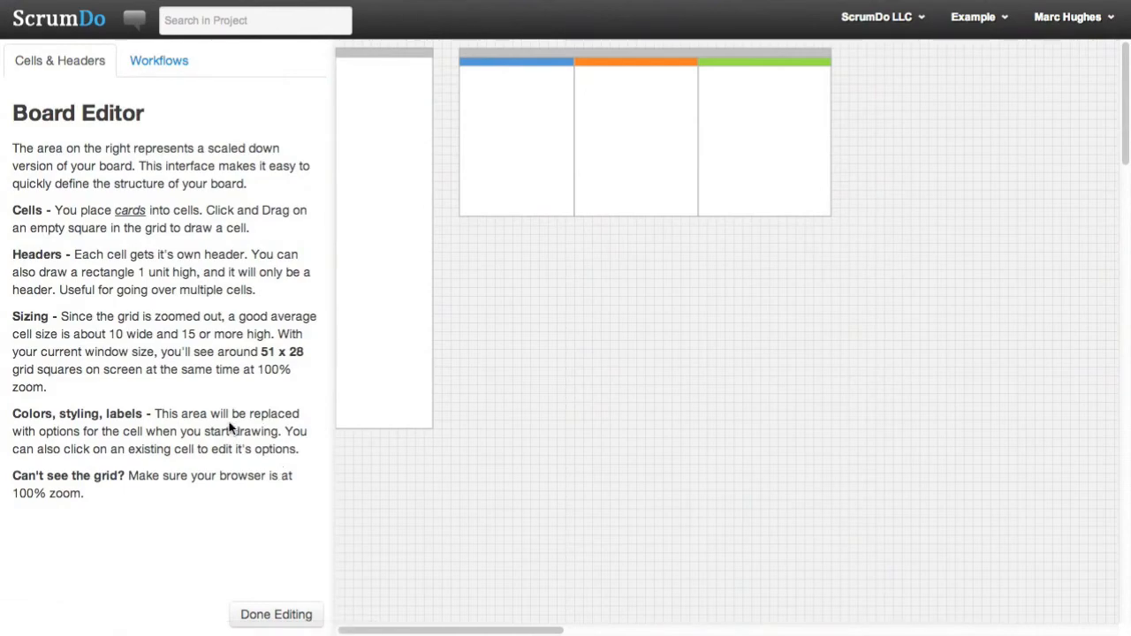
click(273, 615)
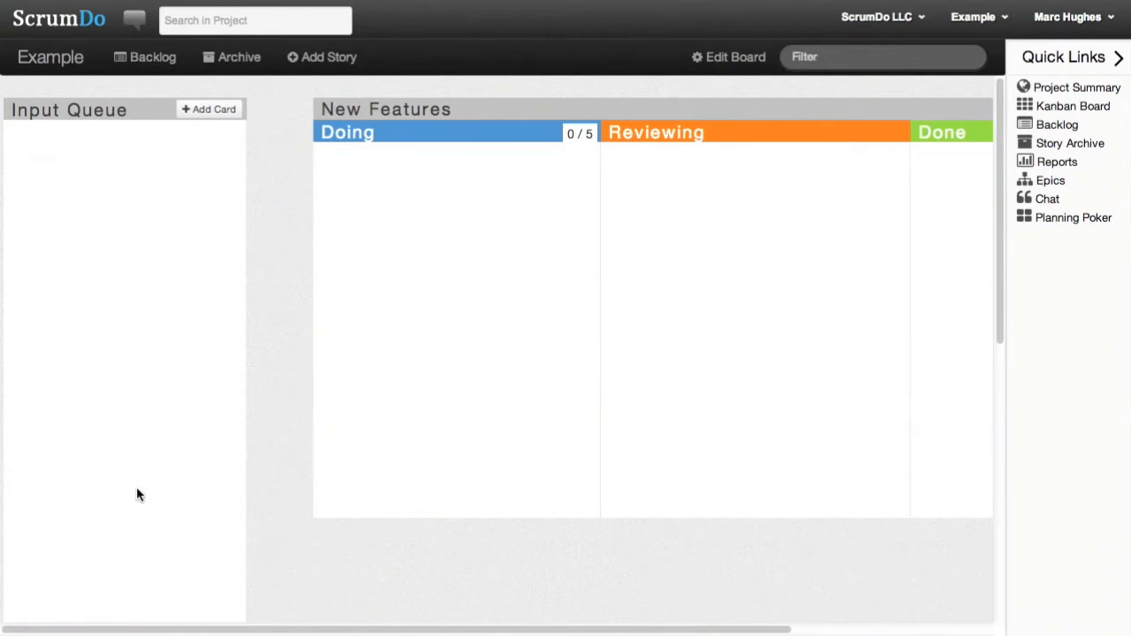
Step: Add a card with the summary "TEst Card" to the Doing cell
drag(281, 627, 485, 624)
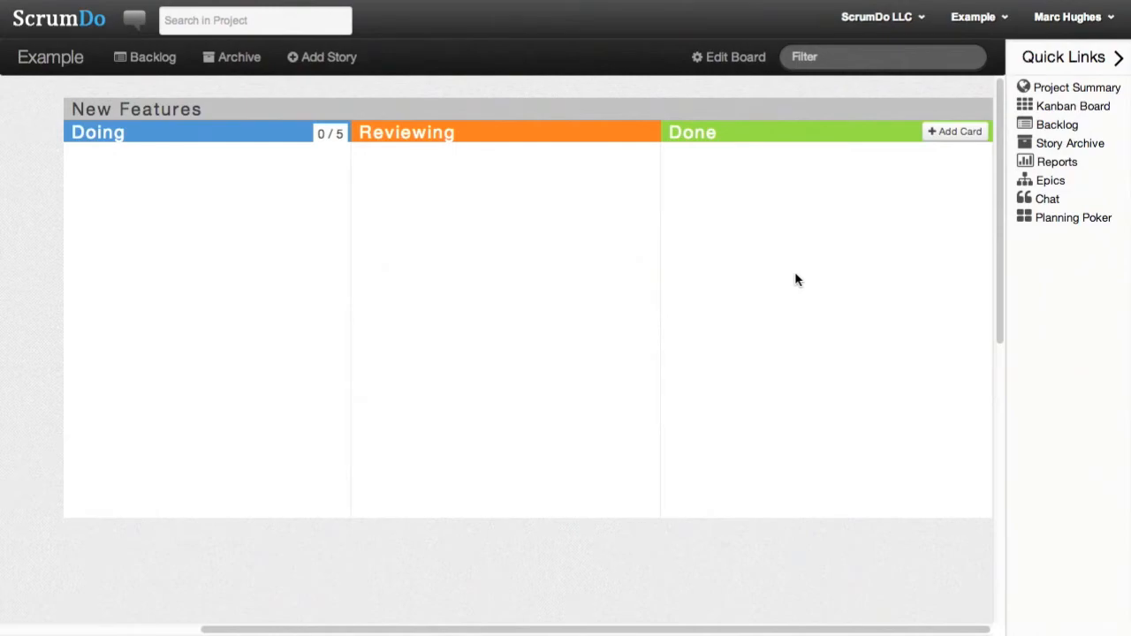
click(289, 132)
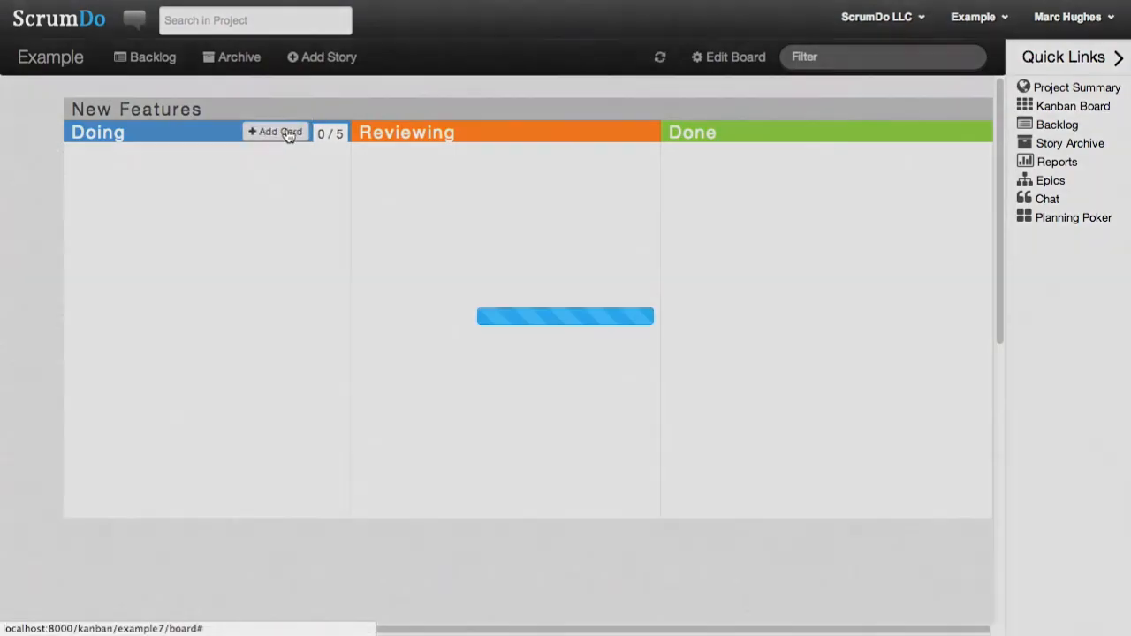
click(430, 161)
text(TEst Card)
click(1014, 572)
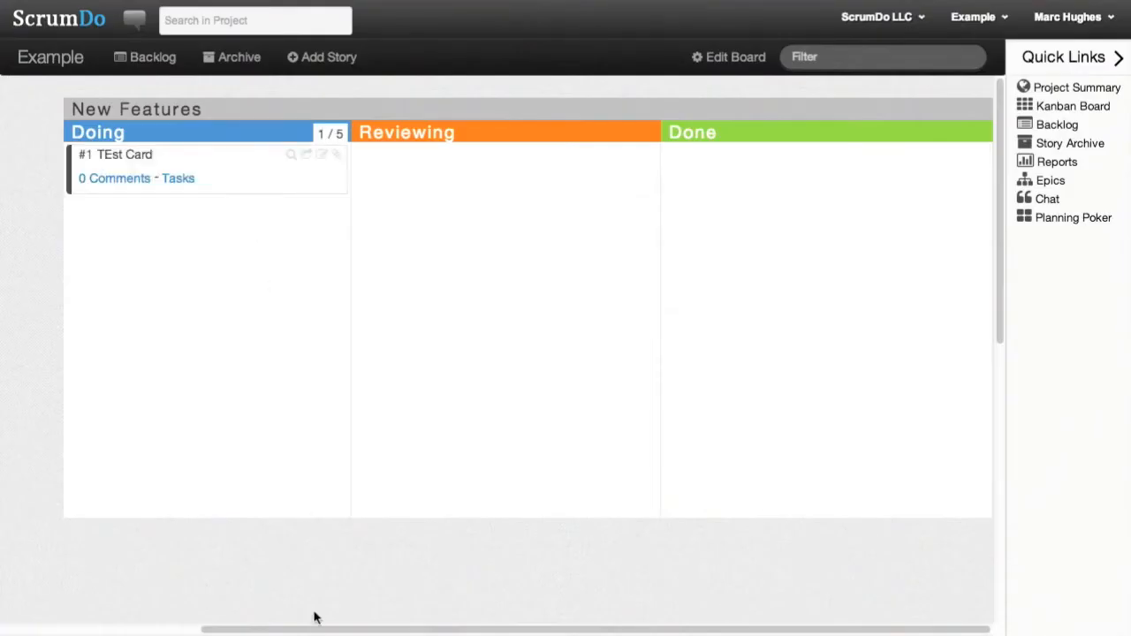
Step: Move the TEst Card from the Doing cell into the Input Queue
drag(316, 629, 336, 212)
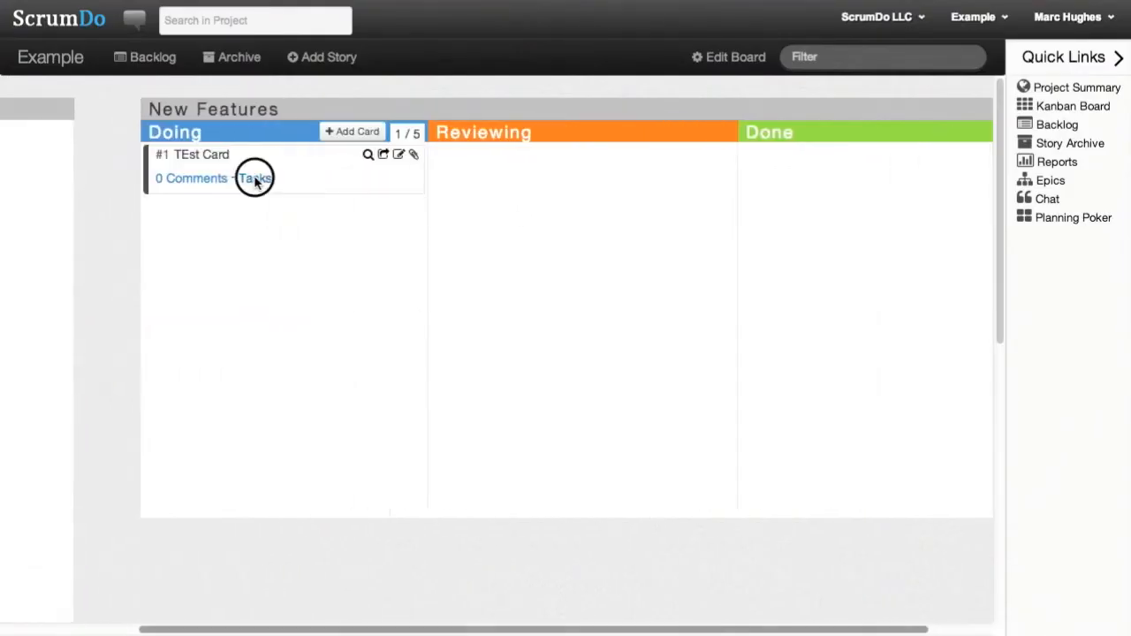
click(252, 183)
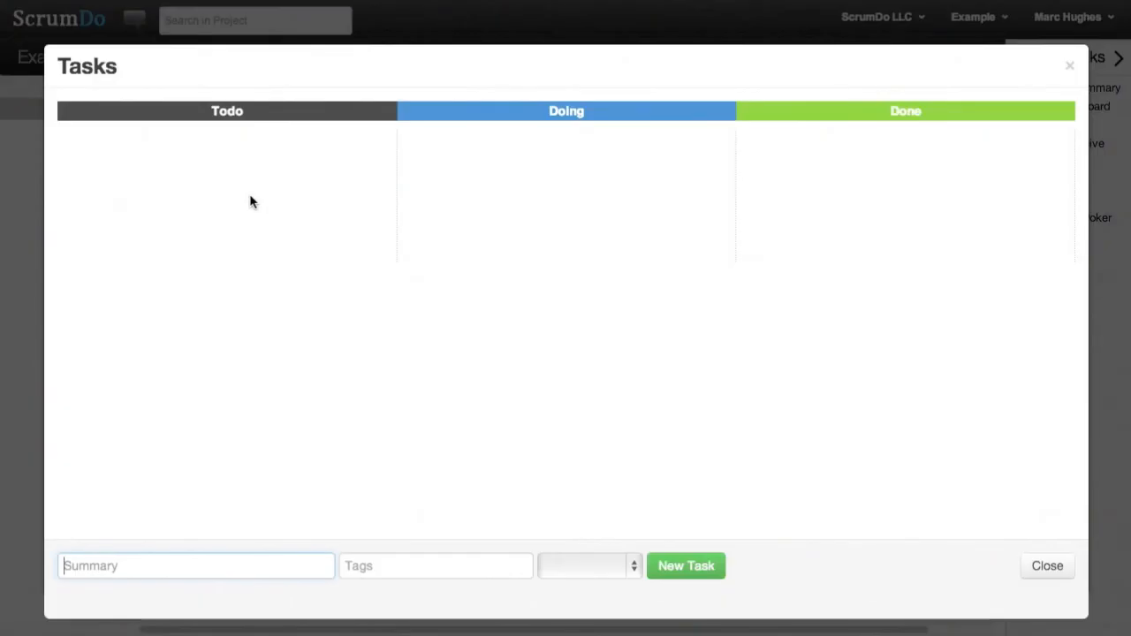
click(1071, 69)
drag(296, 169, 292, 195)
scroll(427, 627, right, 1)
drag(423, 629, 222, 608)
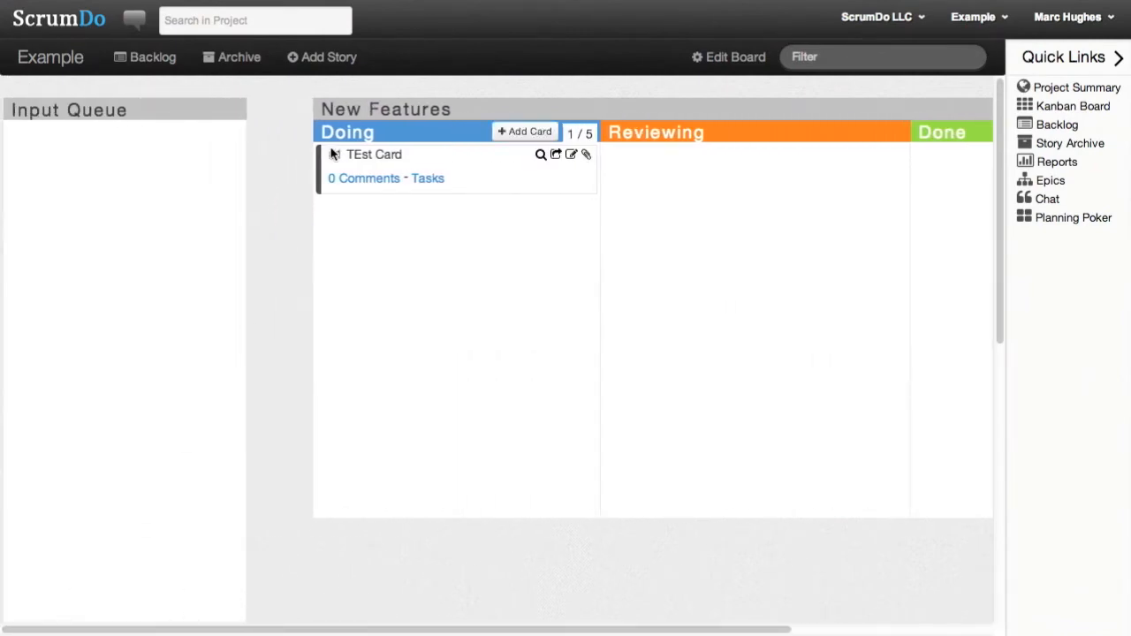
drag(447, 165, 137, 165)
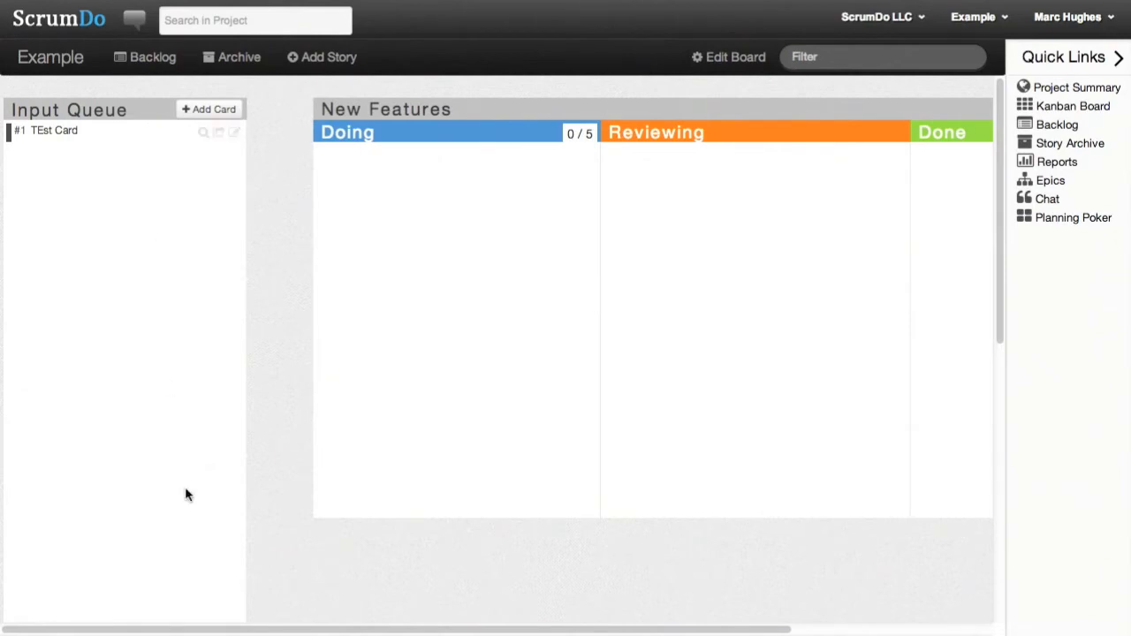
Step: Reopen the board for editing, draw a cell below Doing, title it Reproduce, and save it
click(745, 70)
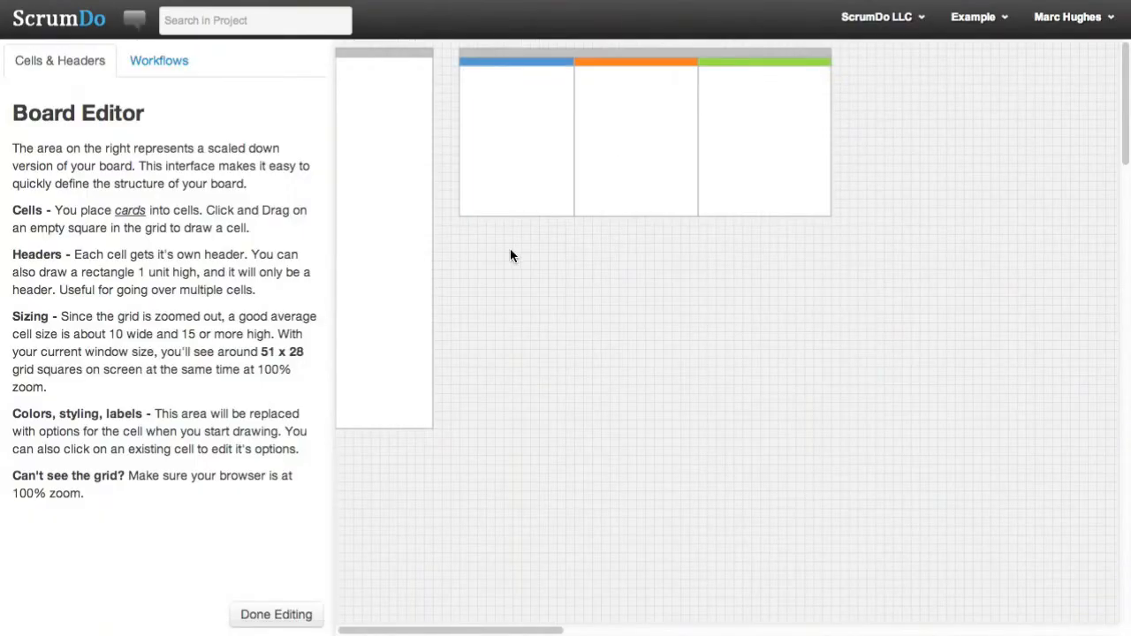
mouse_move(471, 245)
mouse_down()
mouse_move(536, 417)
mouse_move(571, 389)
mouse_move(566, 380)
mouse_move(566, 392)
mouse_up()
click(199, 159)
key(super+a)
key(BackSpace)
text(Reproduc)
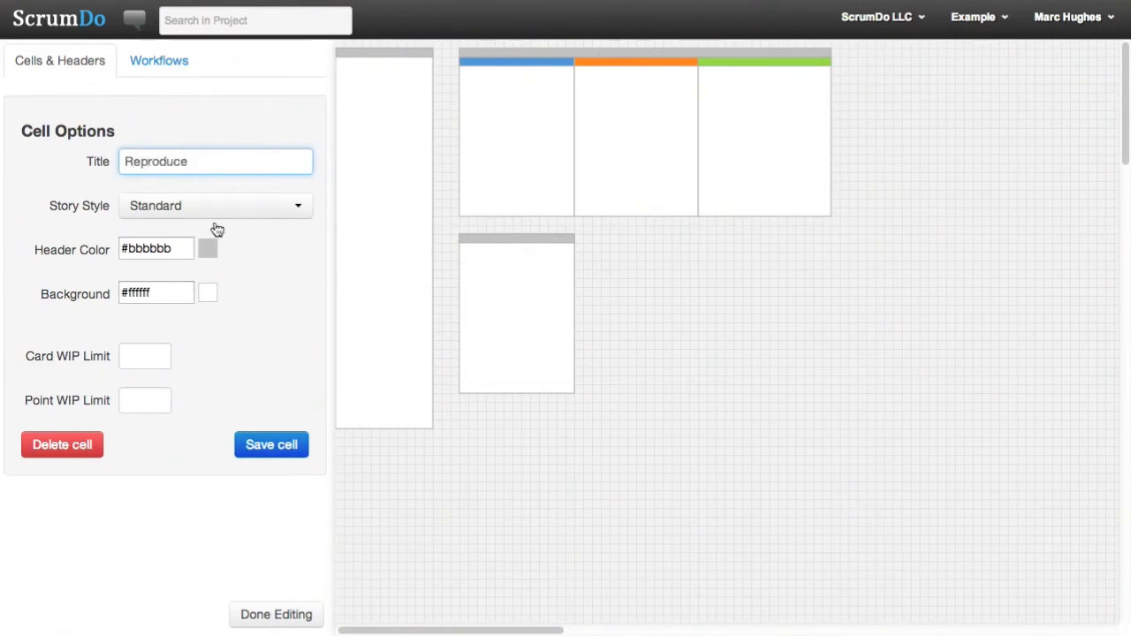
click(271, 445)
Step: Draw an adjoining cell right of Reproduce, title it Fixing, and save it
drag(580, 242, 692, 389)
click(181, 166)
key(super+a)
text(Fixing)
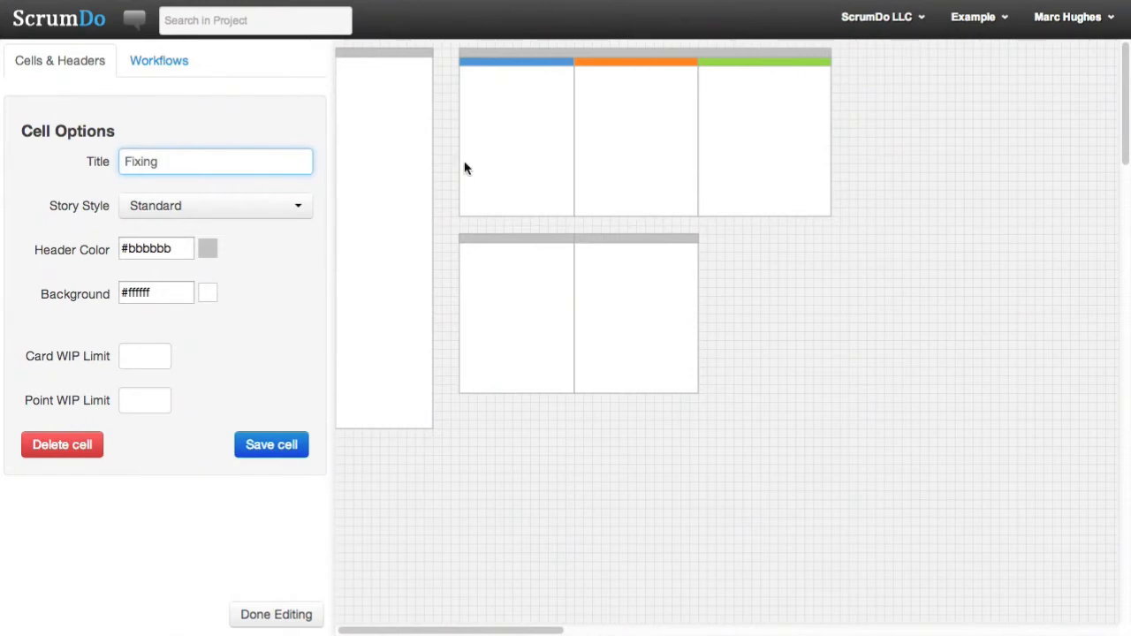
click(288, 449)
Step: Draw a cell adjoining the Fixing cell in the lower row, title it Verifying, and save it
drag(699, 236, 828, 400)
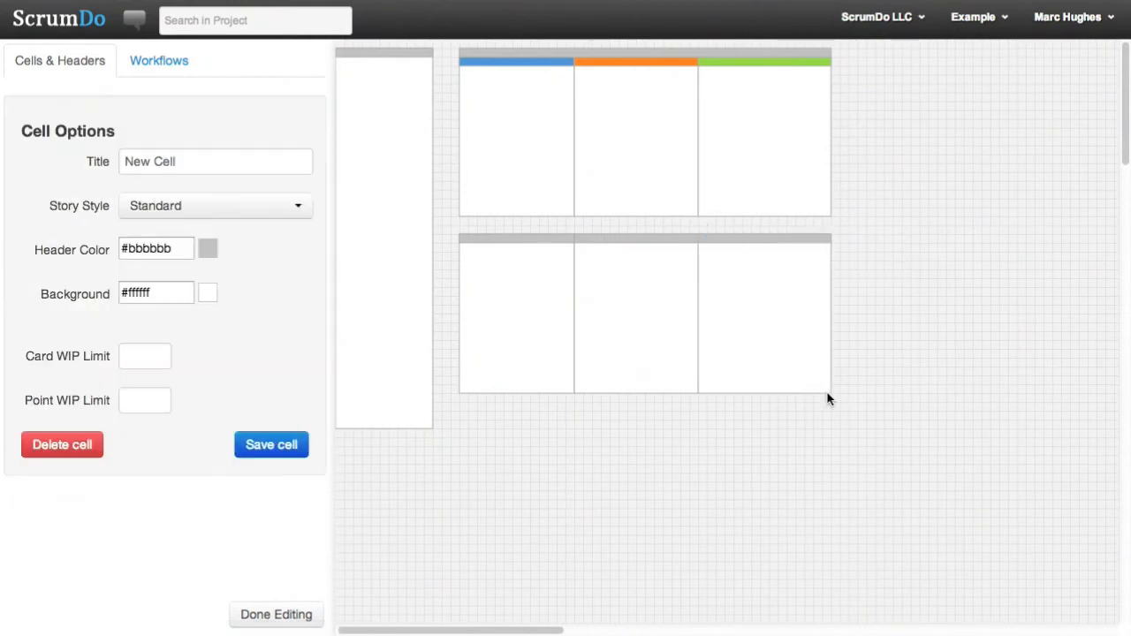
click(225, 155)
key(super+a)
text(Verifying)
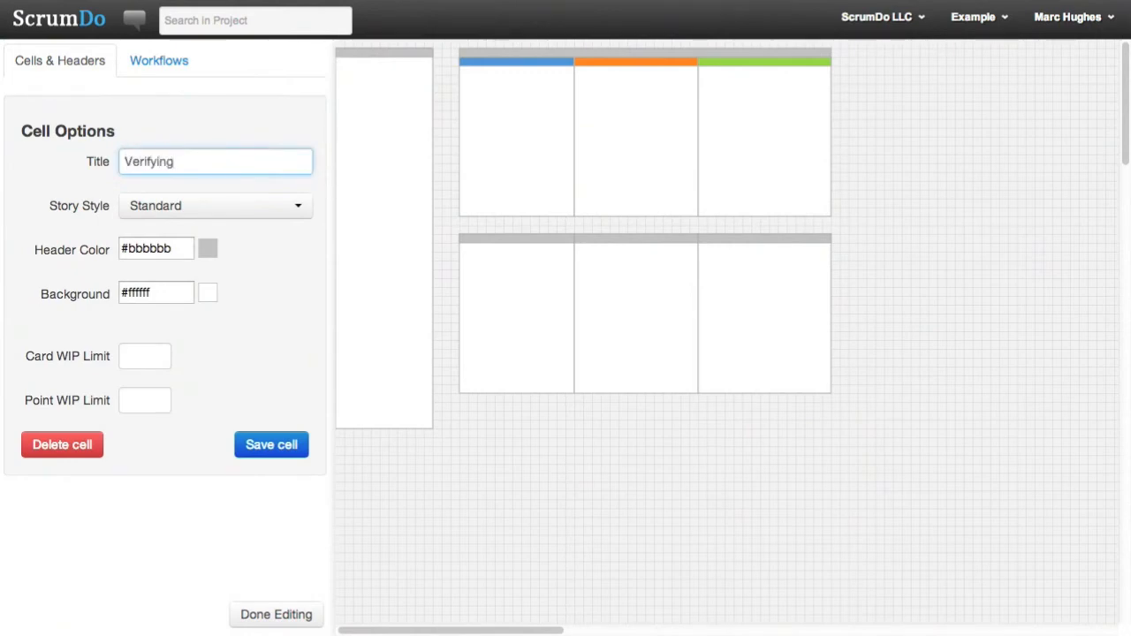
click(265, 448)
Step: Draw a fourth cell in the lower row beside Verifying, title it Done, and save it
drag(839, 237, 949, 393)
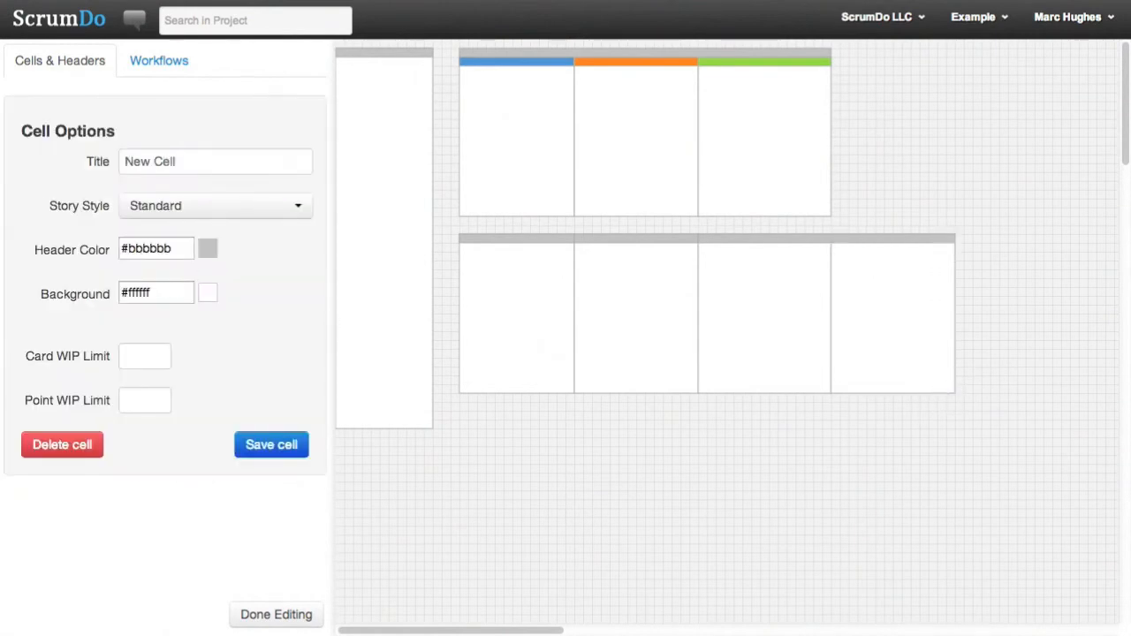
triple_click(186, 161)
text(Done)
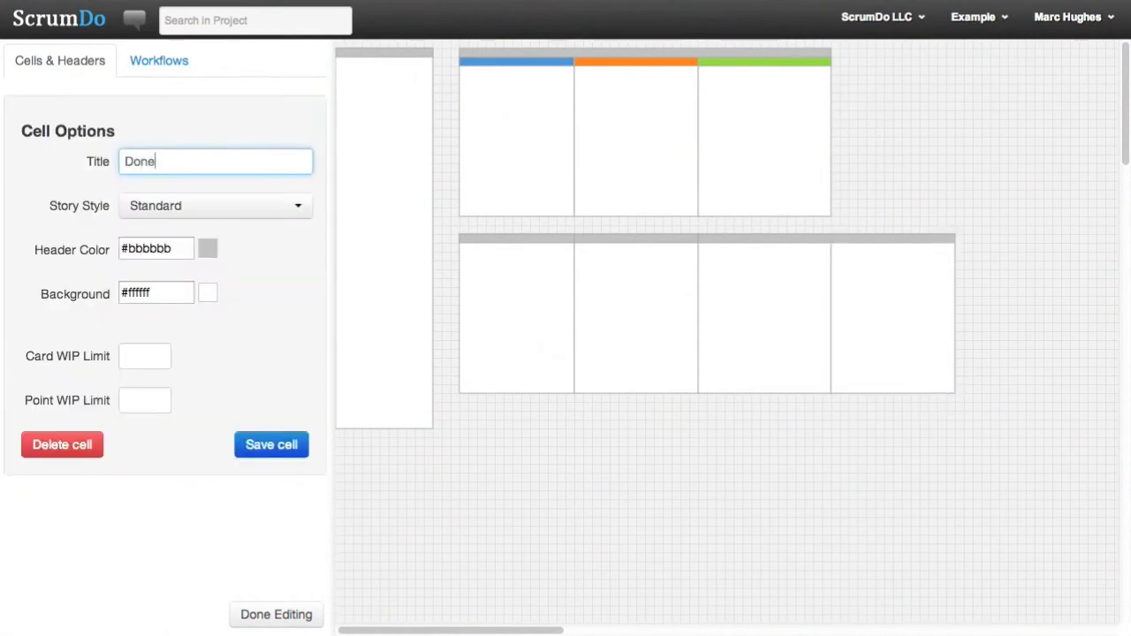
click(247, 444)
Step: Draw a header spanning the four lower-row cells, title it Bug Fixes, and save it
drag(461, 232, 946, 239)
click(177, 159)
text(Bug Fixes)
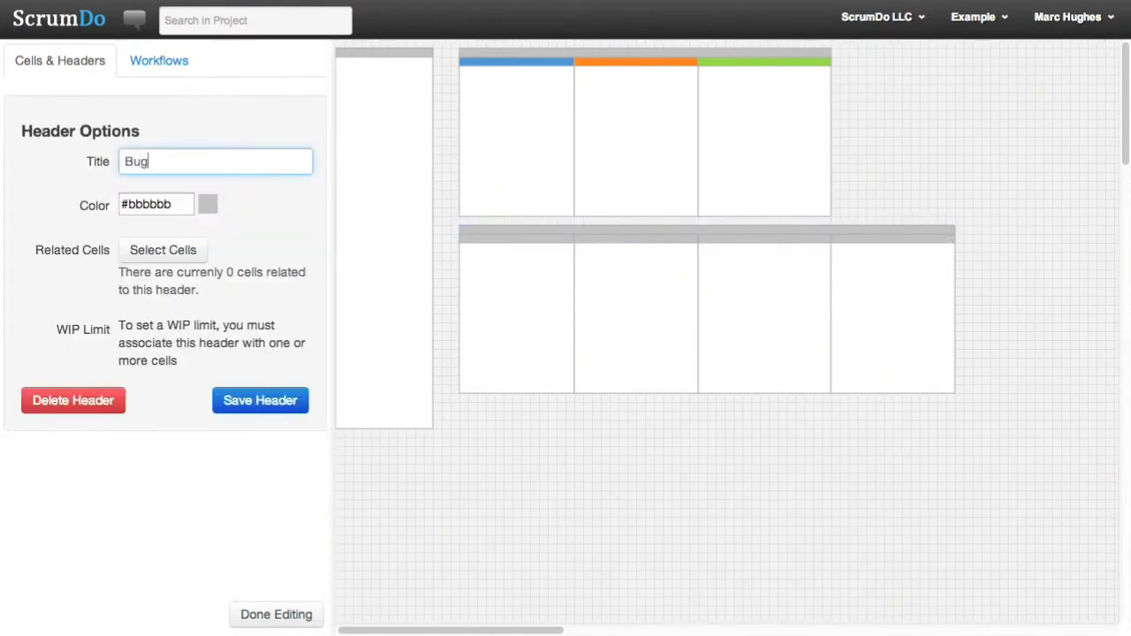
click(265, 406)
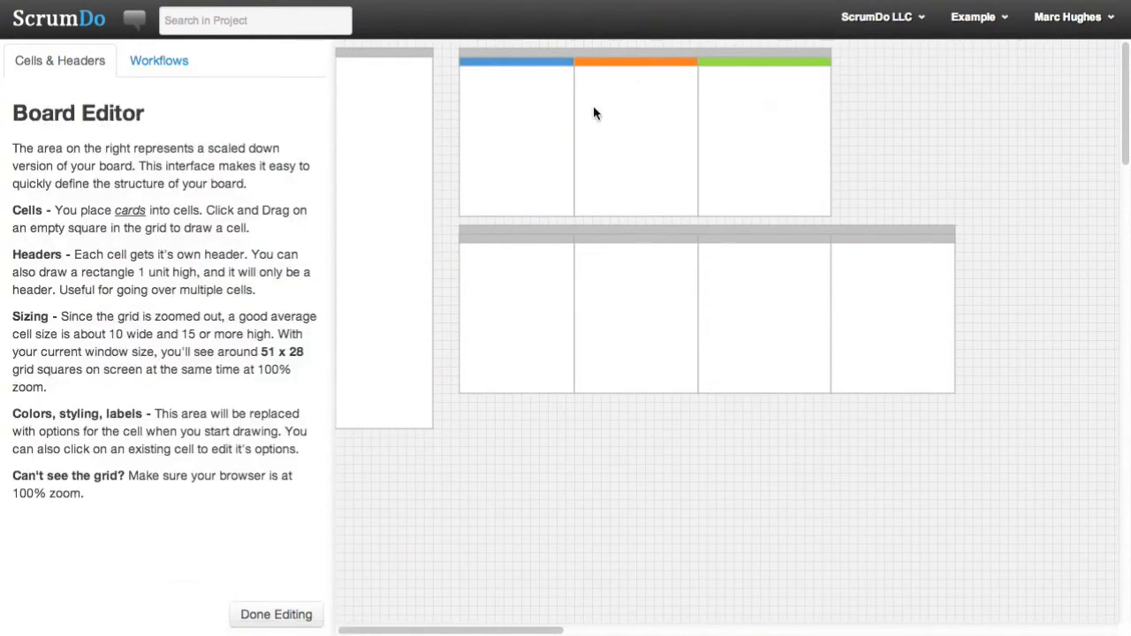
Step: Finish editing and look over the New Features and Bug Fixes rows on the live board
click(275, 617)
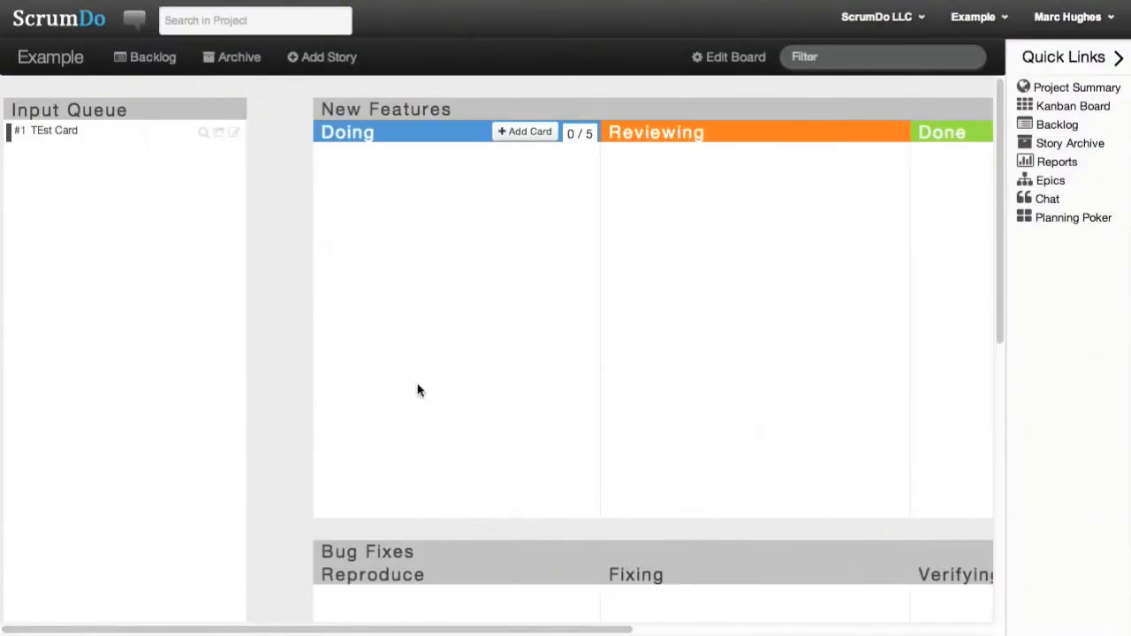
scroll(508, 493, down, 3)
scroll(509, 492, down, 3)
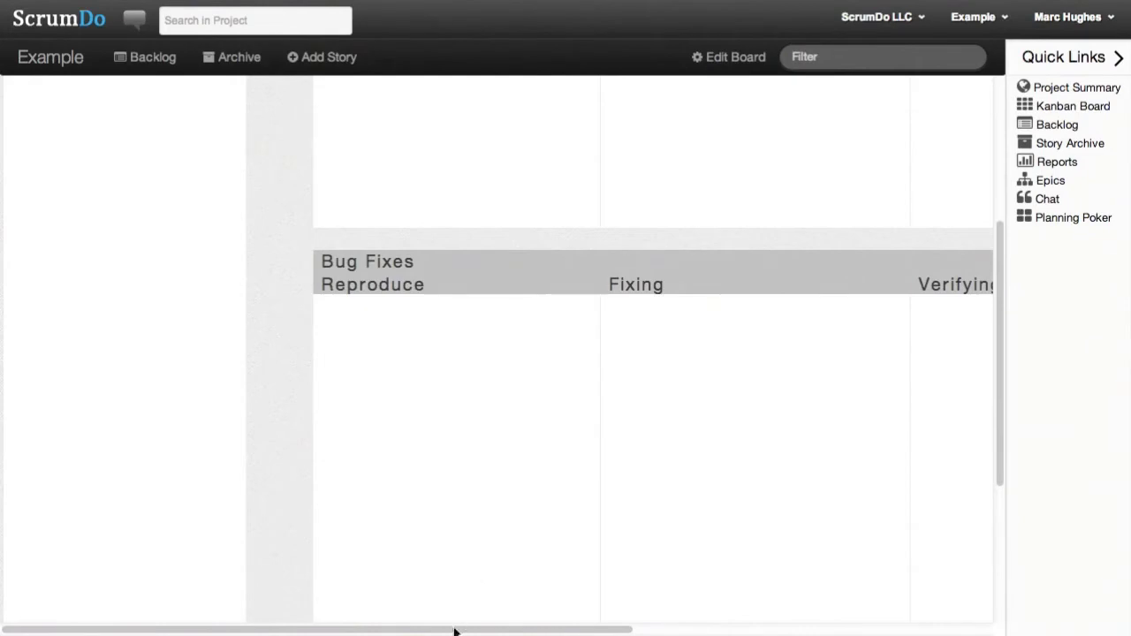
drag(455, 627, 498, 619)
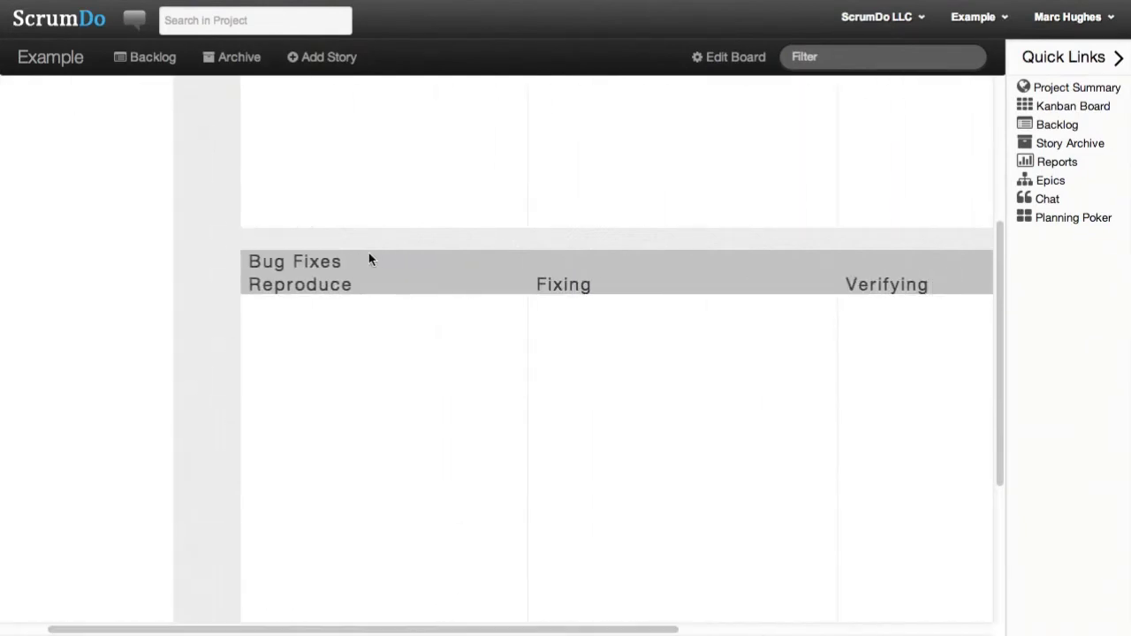
scroll(363, 270, up, 5)
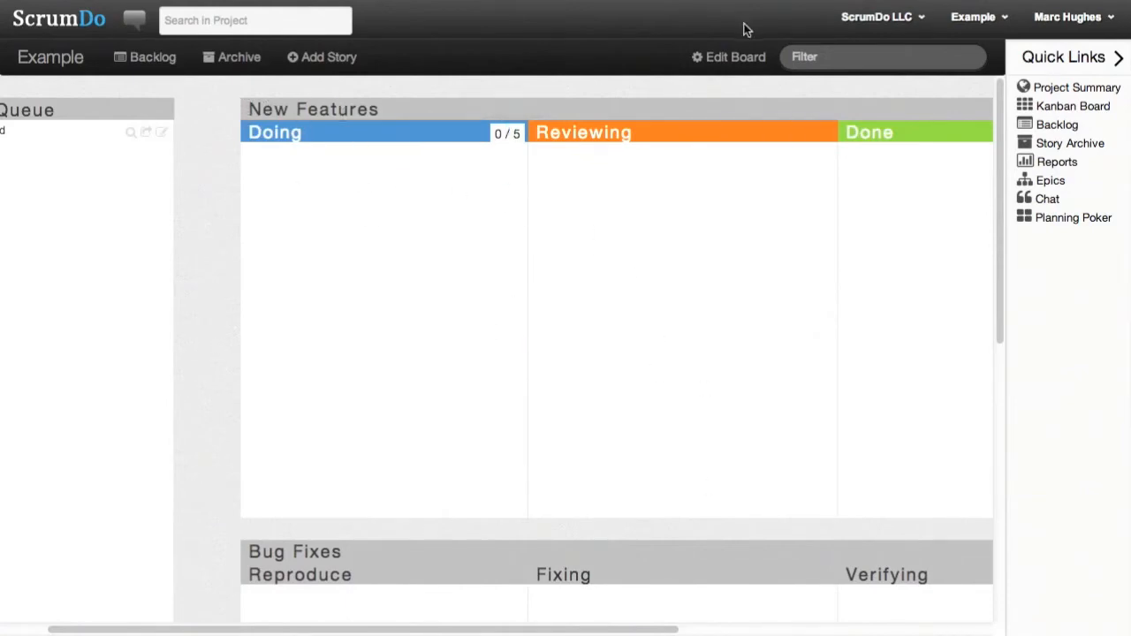
Step: Reopen the board for editing and relate the New Features header to its Doing, Reviewing and Done cells
click(741, 62)
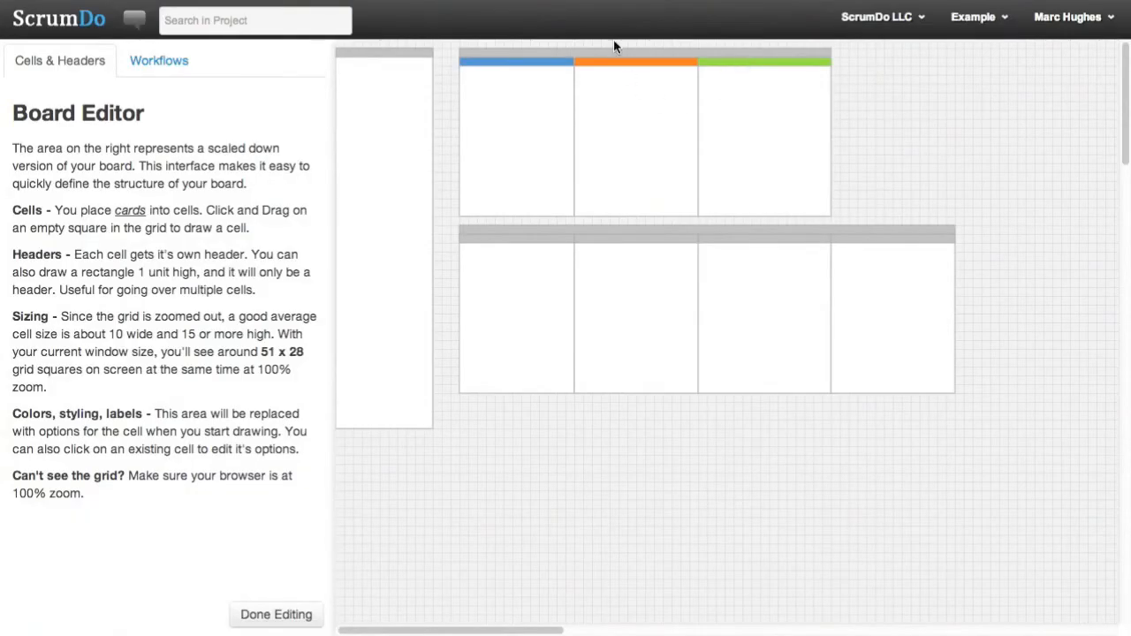
click(620, 53)
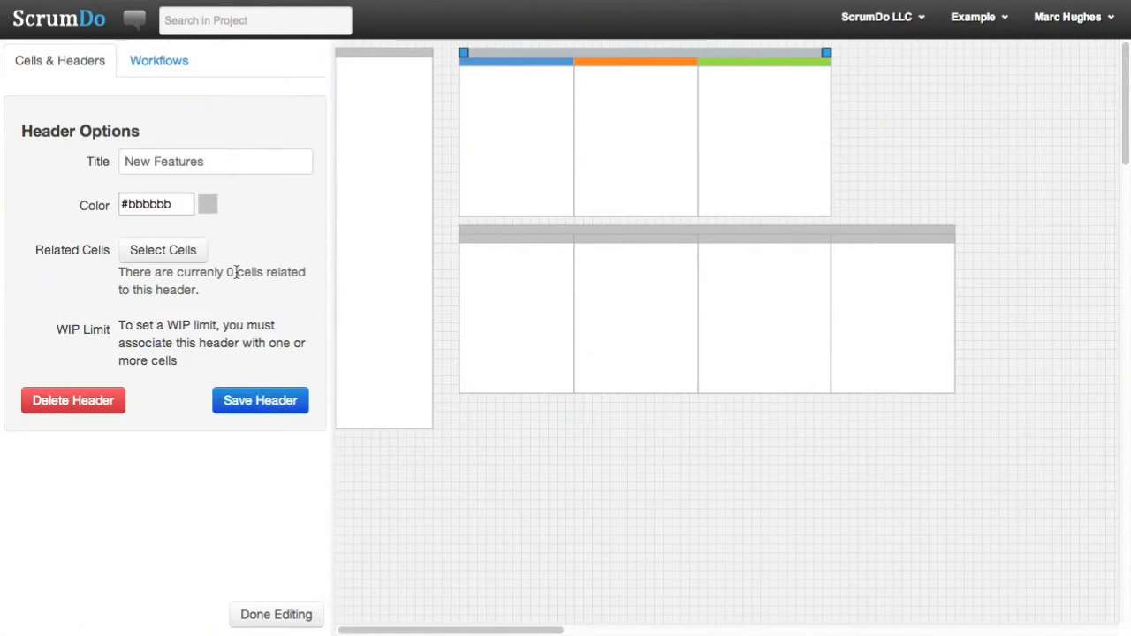
click(161, 255)
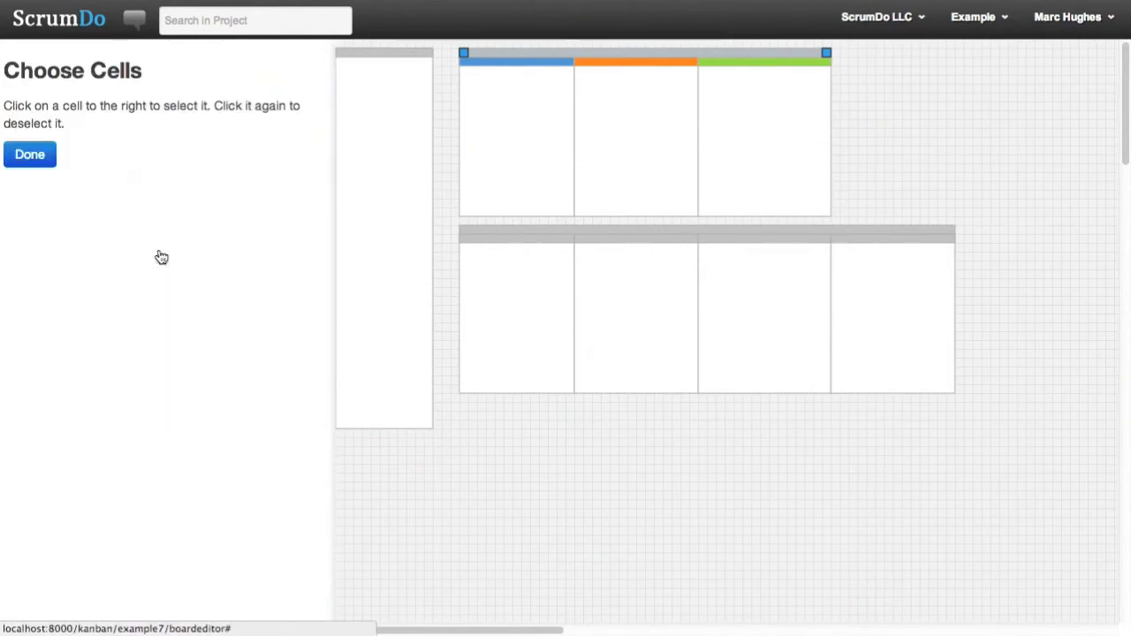
click(534, 127)
click(634, 143)
click(772, 139)
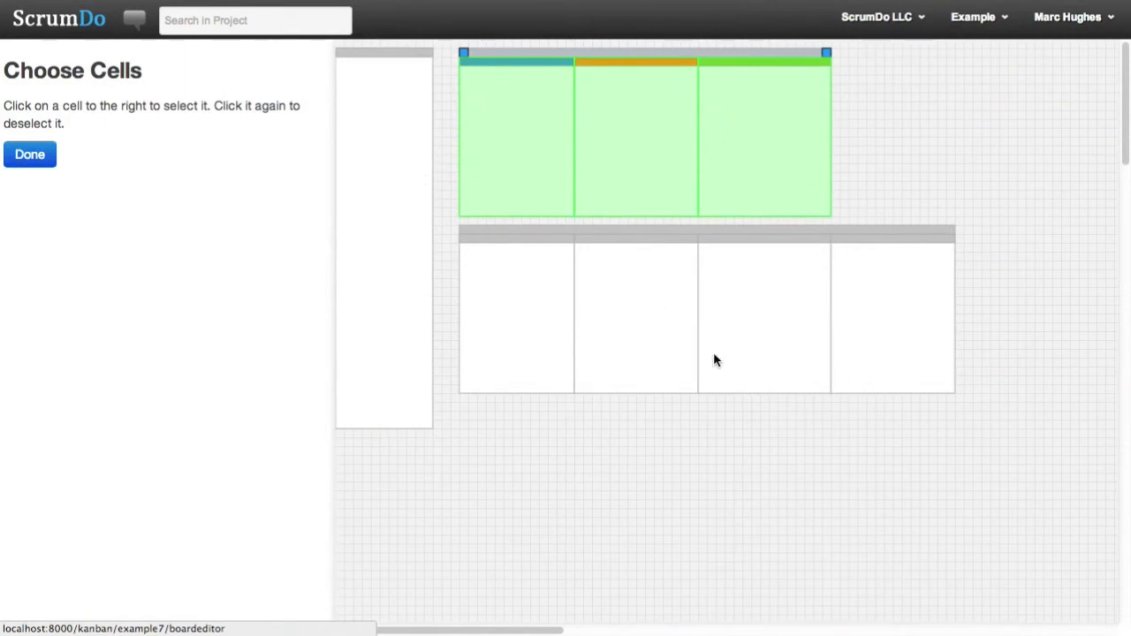
click(32, 152)
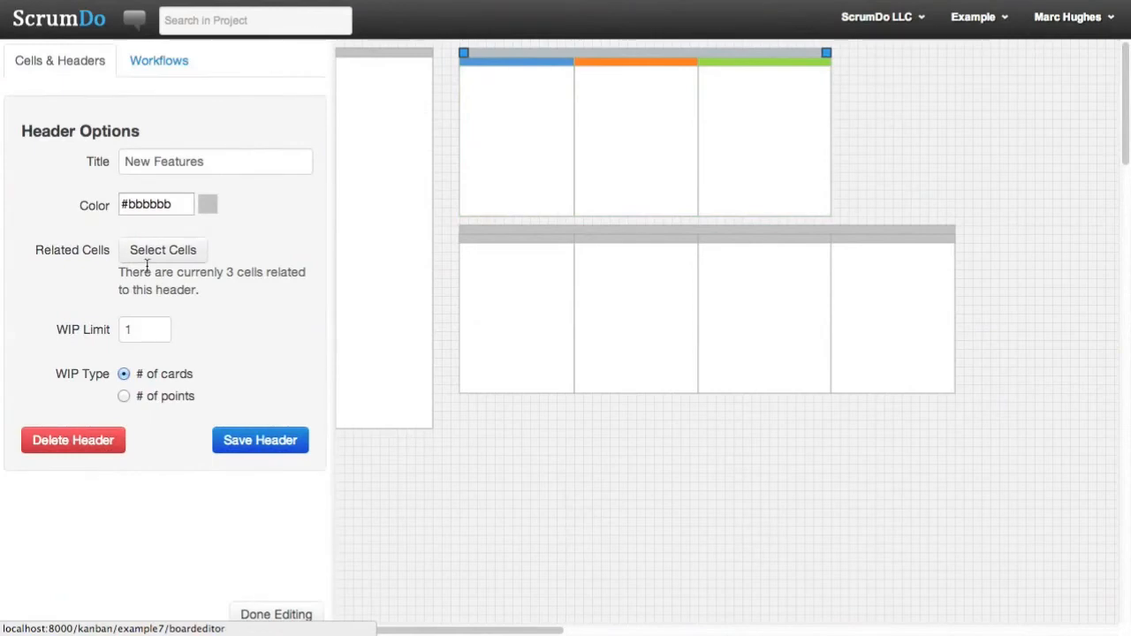
Step: Set the New Features header's WIP limit to 5 and save the header
double_click(128, 329)
text(5)
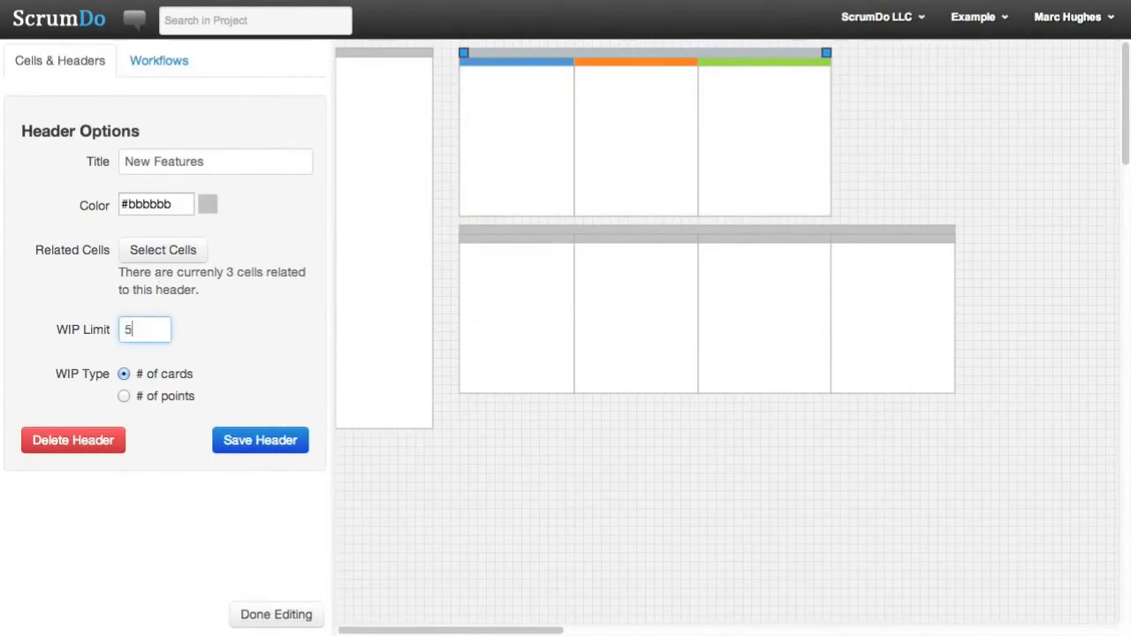
click(280, 442)
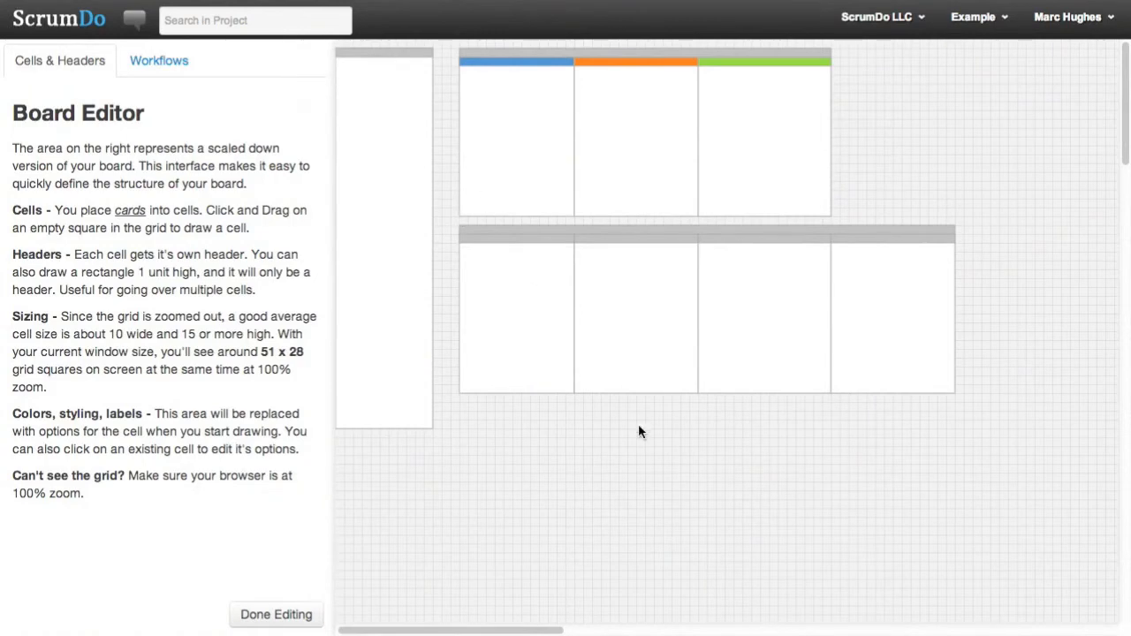
Step: Resize the Input Queue cell so it is slightly wider and ends level with the bottom of the Bug Fixes row
click(394, 202)
drag(431, 424, 445, 389)
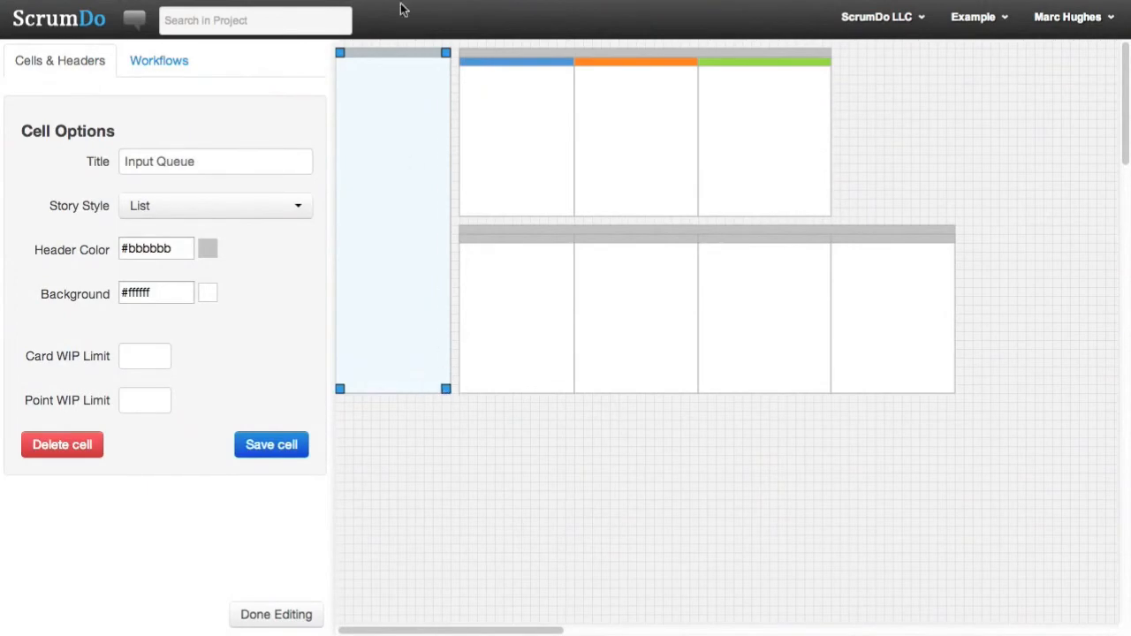
click(469, 409)
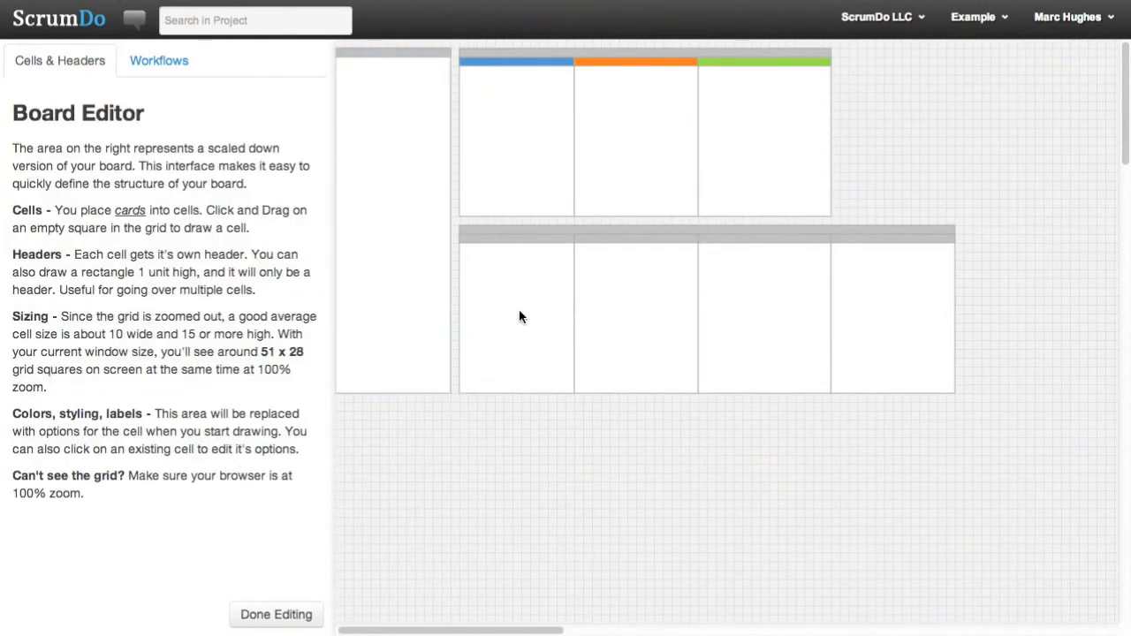
Step: Open the workflow editor, close its help text, and review the steps of the Default Workflow
click(157, 59)
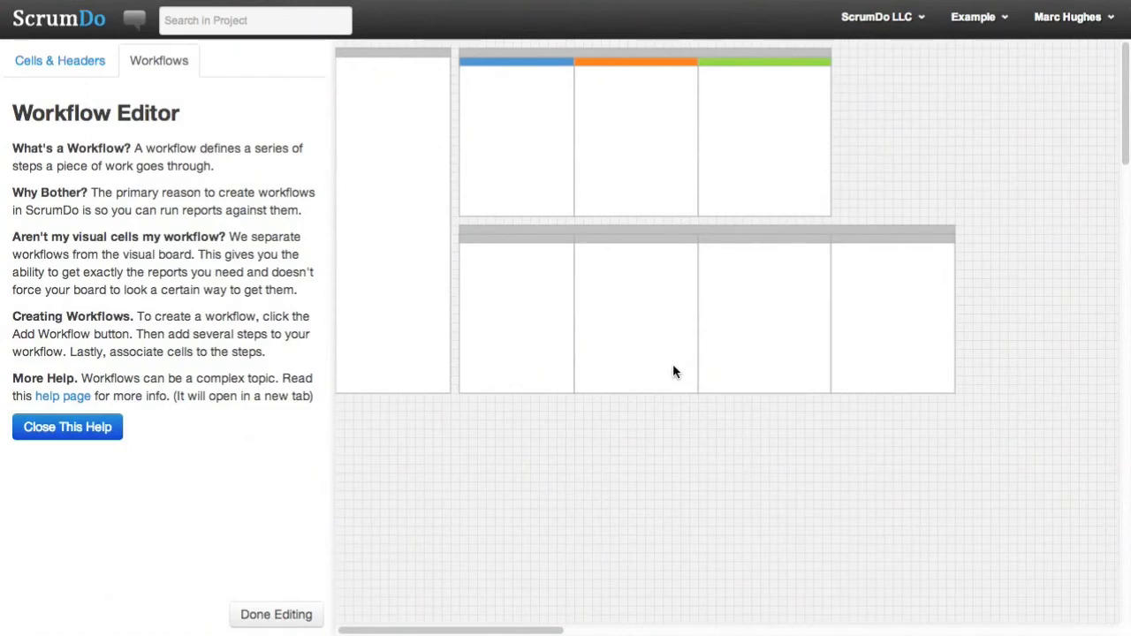
click(70, 435)
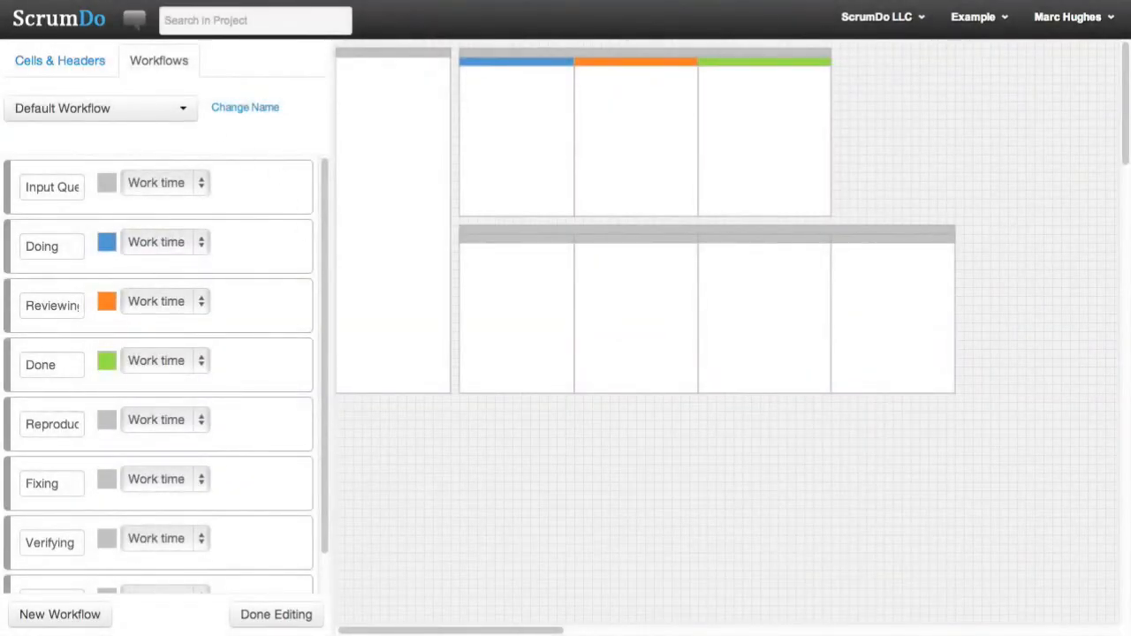
scroll(231, 252, down, 1)
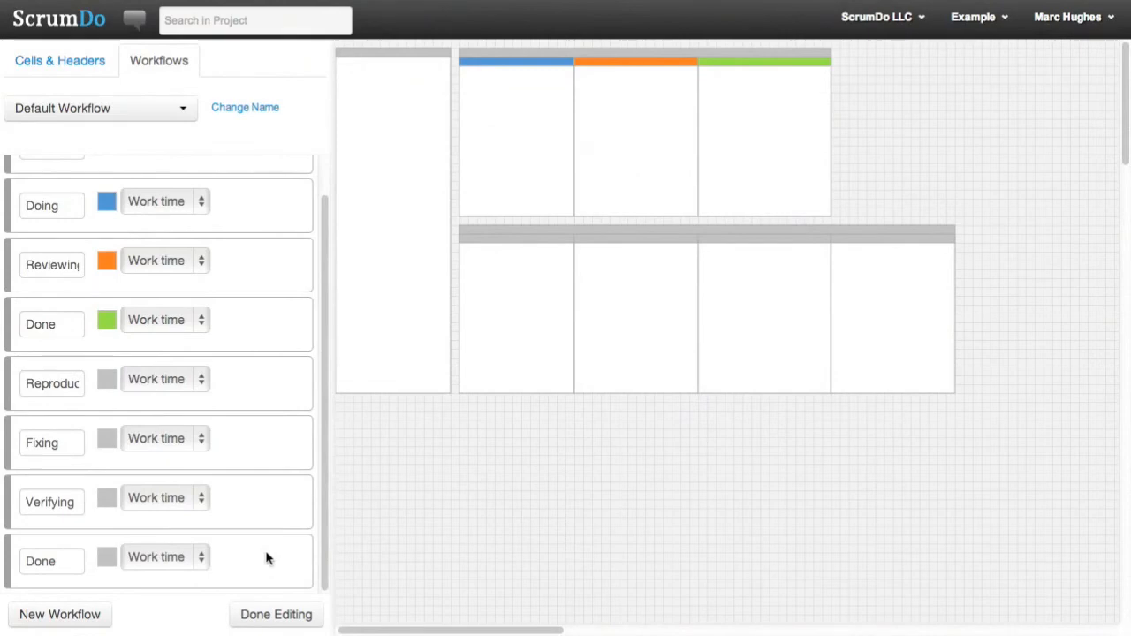
scroll(267, 556, up, 1)
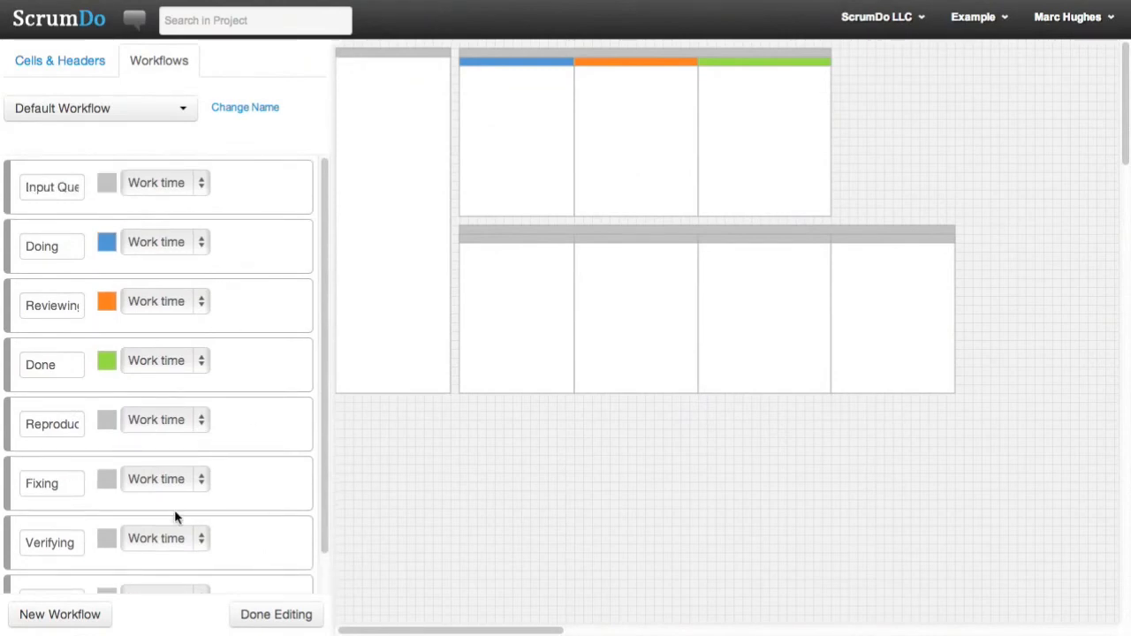
scroll(176, 519, down, 1)
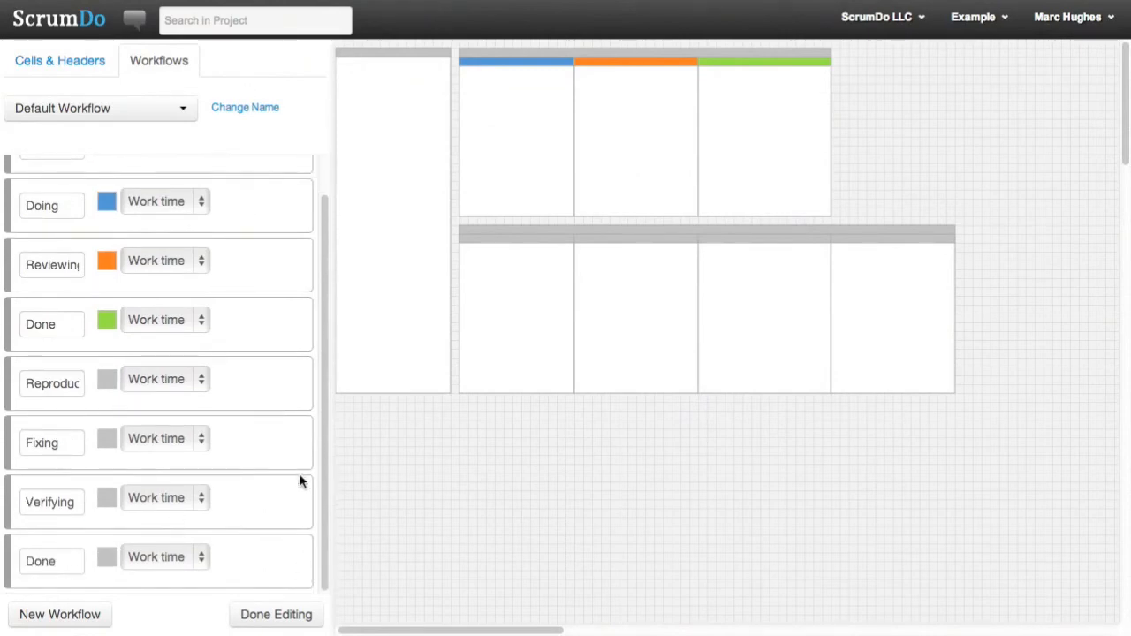
scroll(297, 502, up, 1)
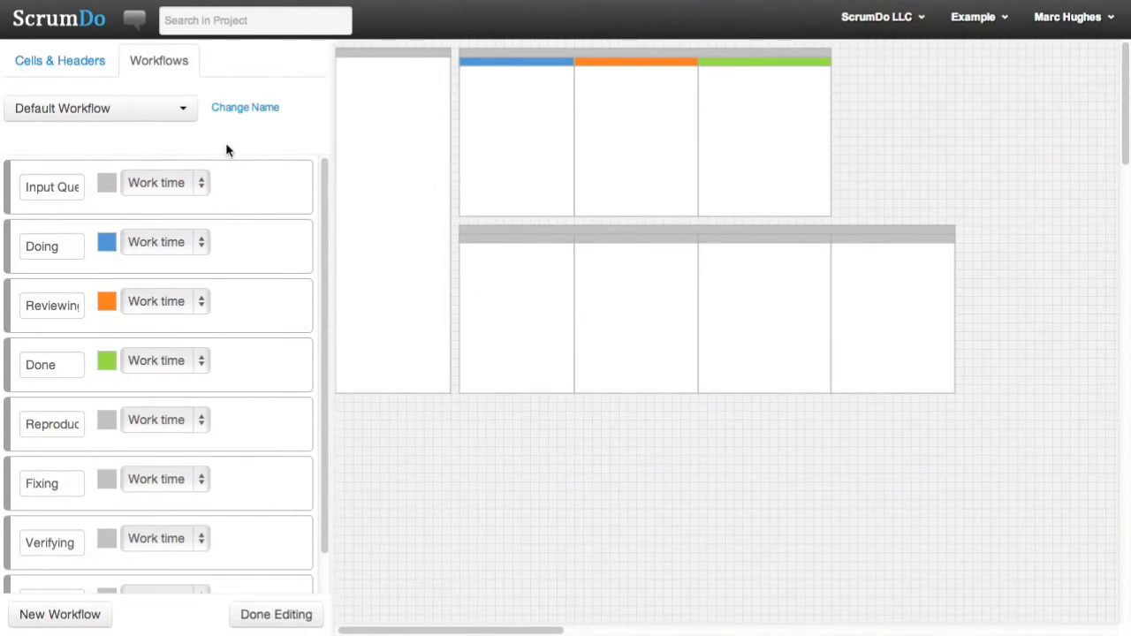
Step: Create a workflow named New Features
click(41, 619)
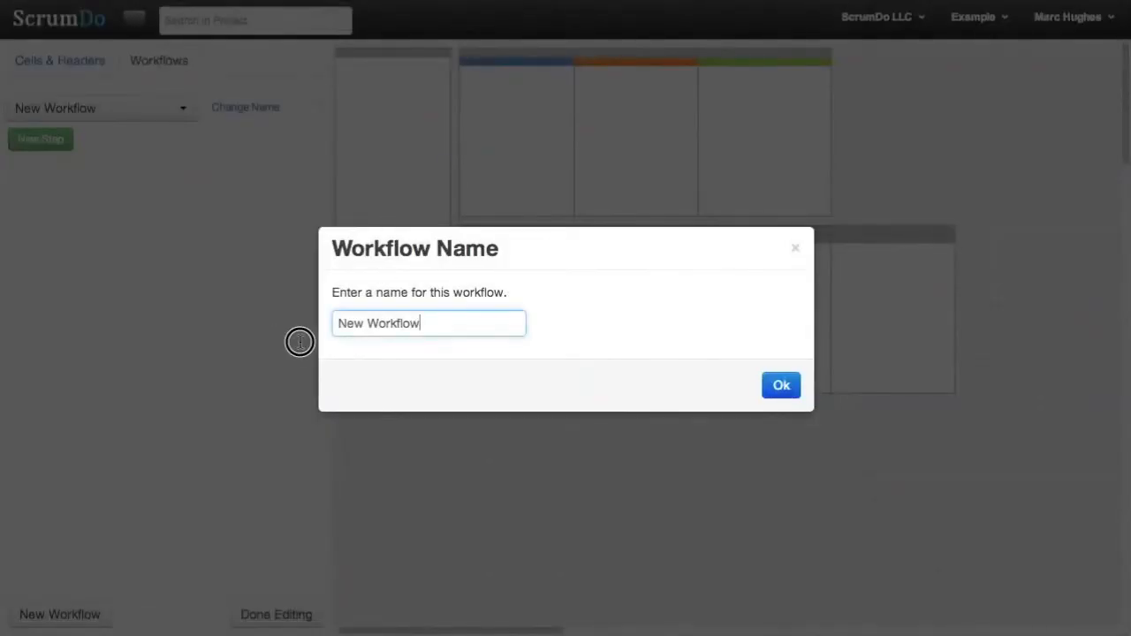
double_click(374, 323)
text(Features)
click(778, 384)
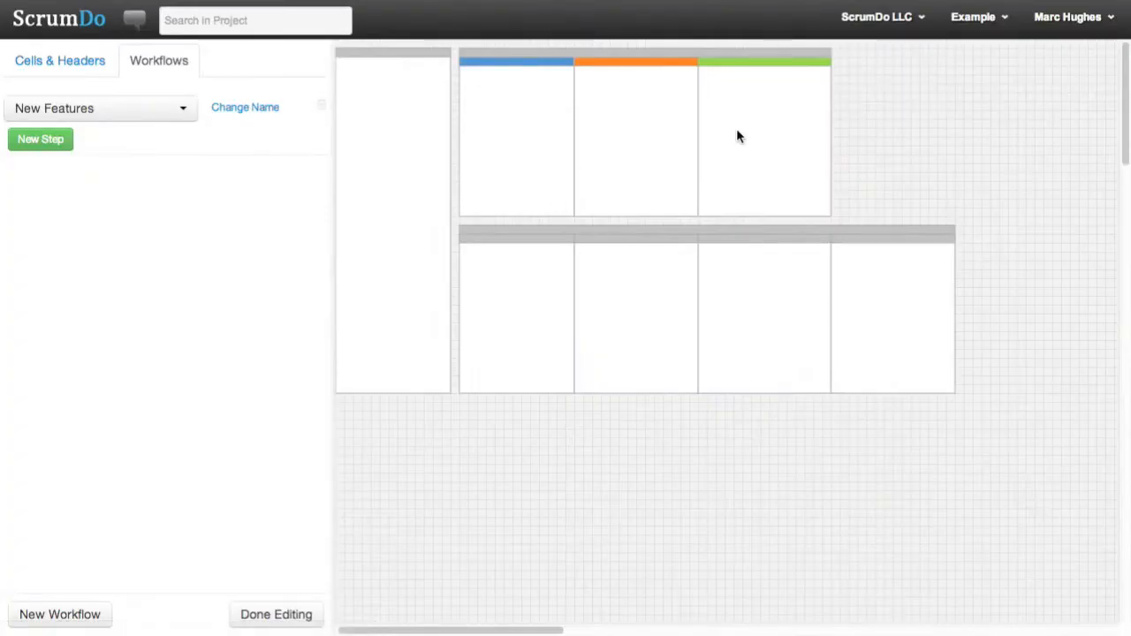
Step: Add three steps to the New Features workflow
click(36, 143)
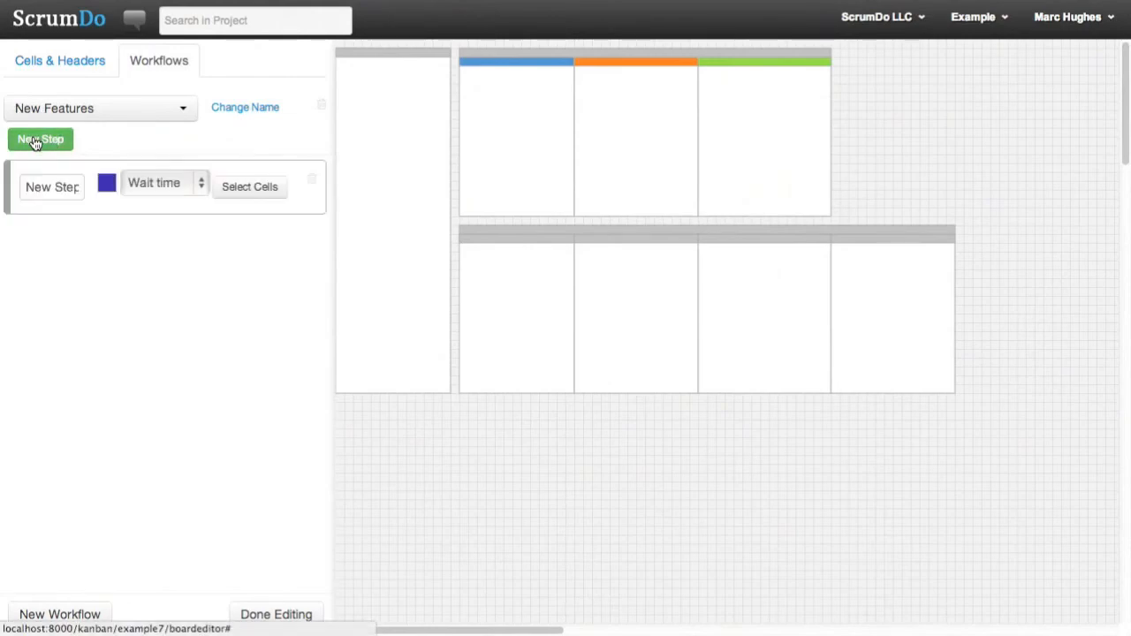
click(35, 142)
click(35, 142)
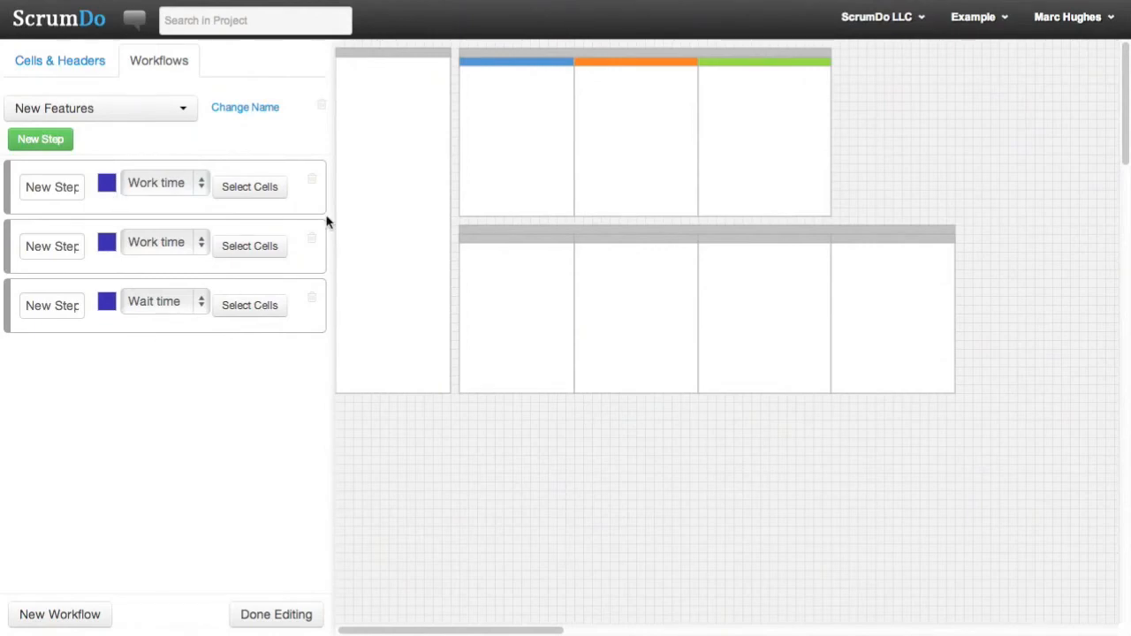
Step: Associate the first step of the New Features workflow with the blue Doing cell
click(245, 190)
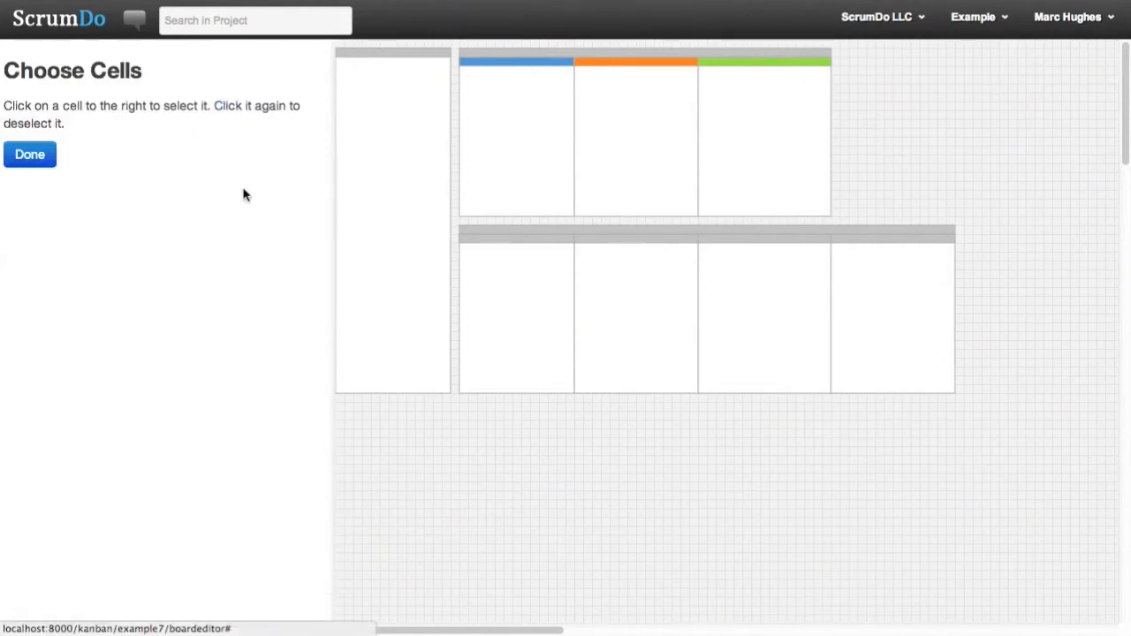
click(497, 109)
click(44, 165)
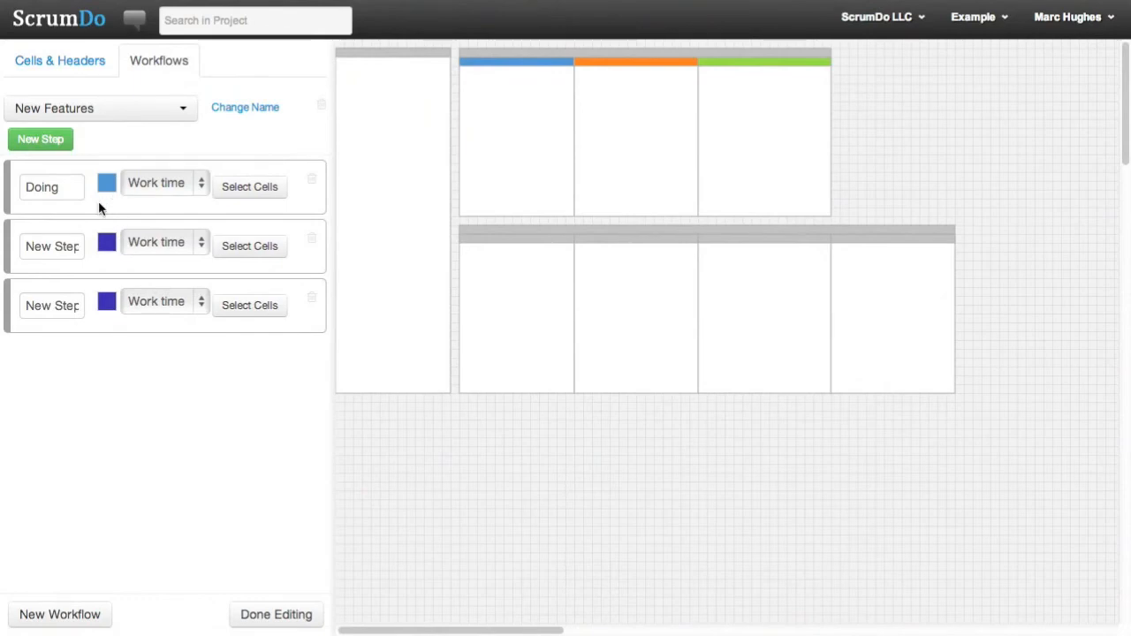
Step: Associate the second workflow step with the orange Reviewing cell and the third with the green Done cell
click(256, 251)
click(30, 155)
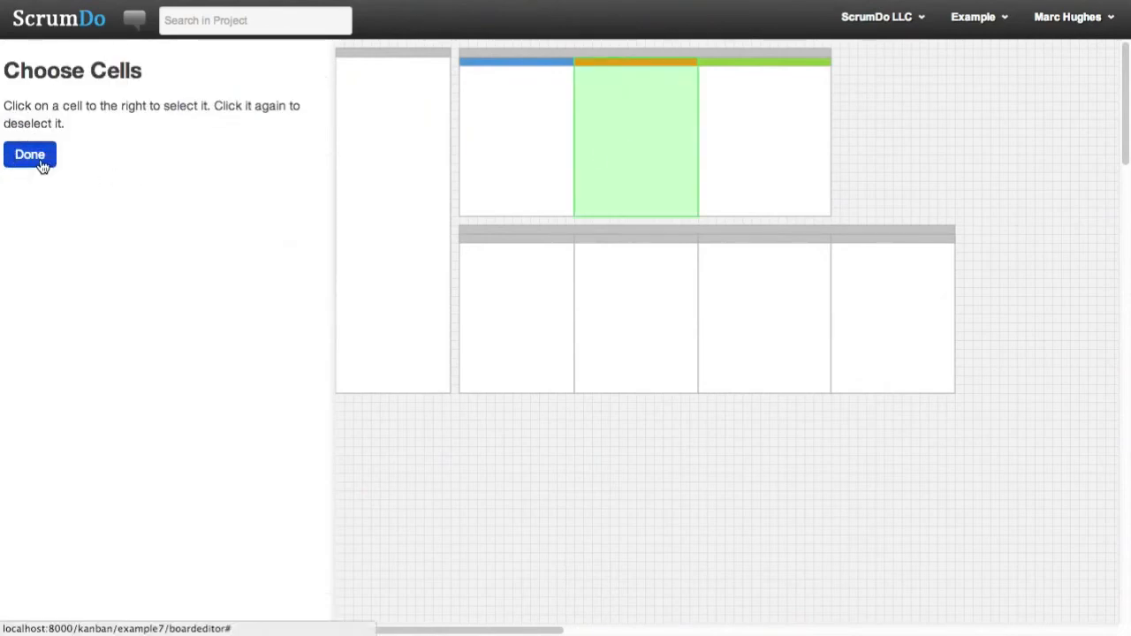
click(247, 305)
click(764, 199)
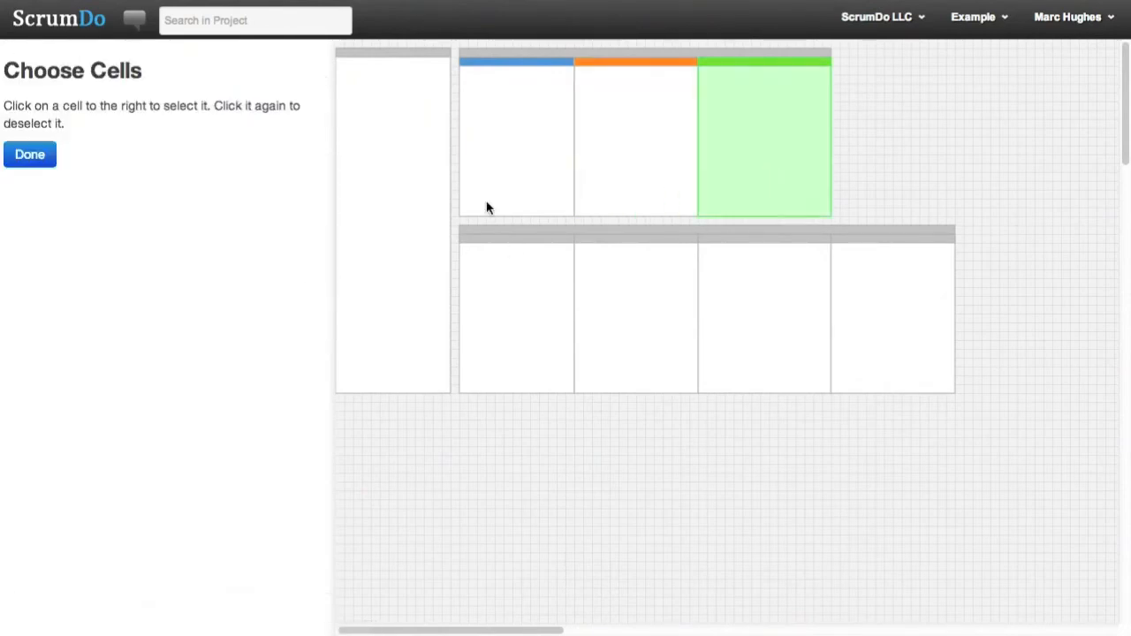
click(30, 155)
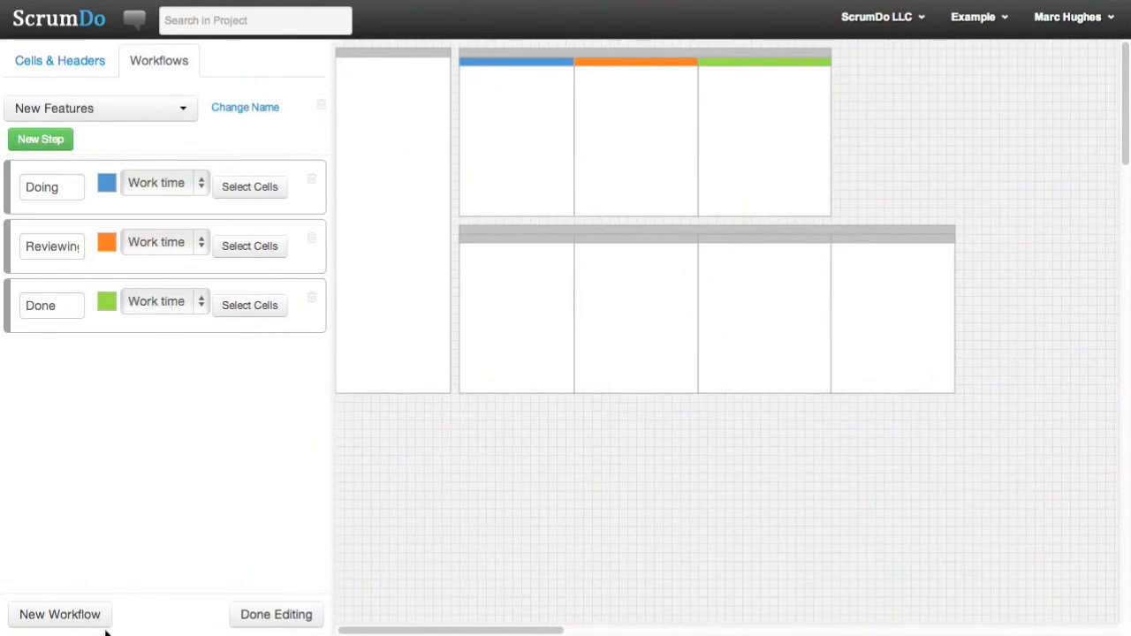
Step: Create a workflow named Bug Fixing
click(81, 610)
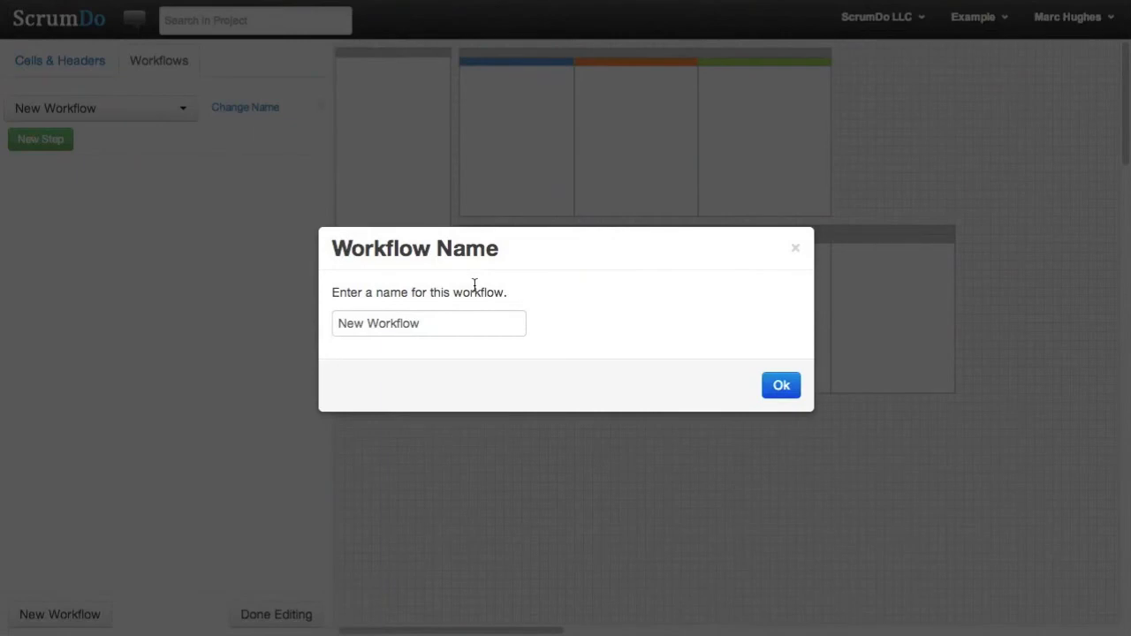
click(460, 331)
key(super+a)
text(Bug)
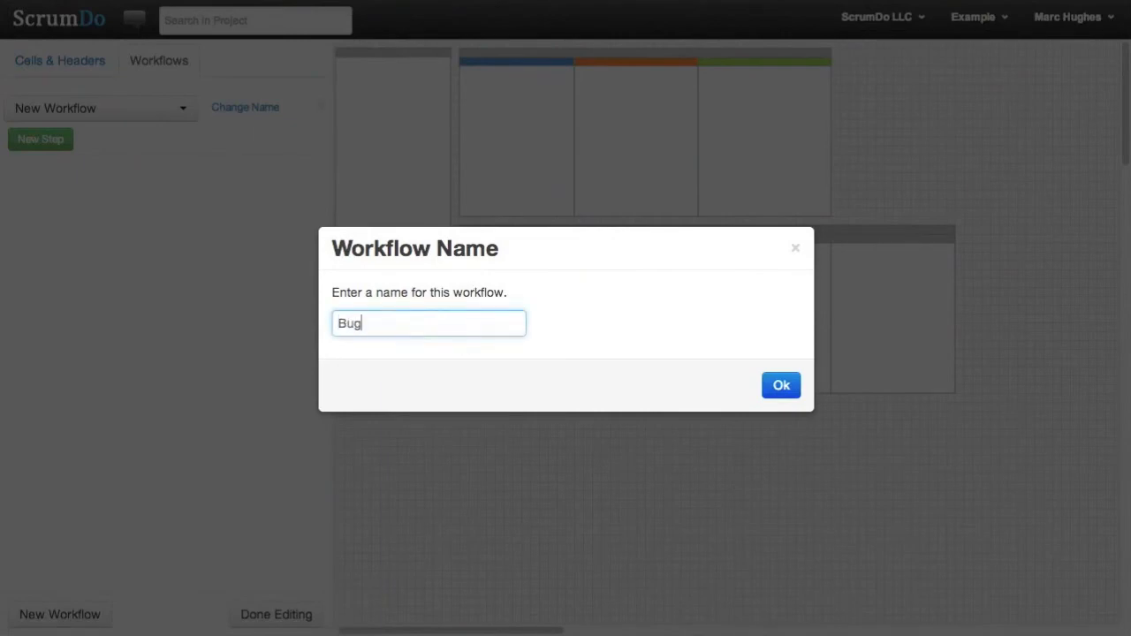
text( Fixing)
click(781, 384)
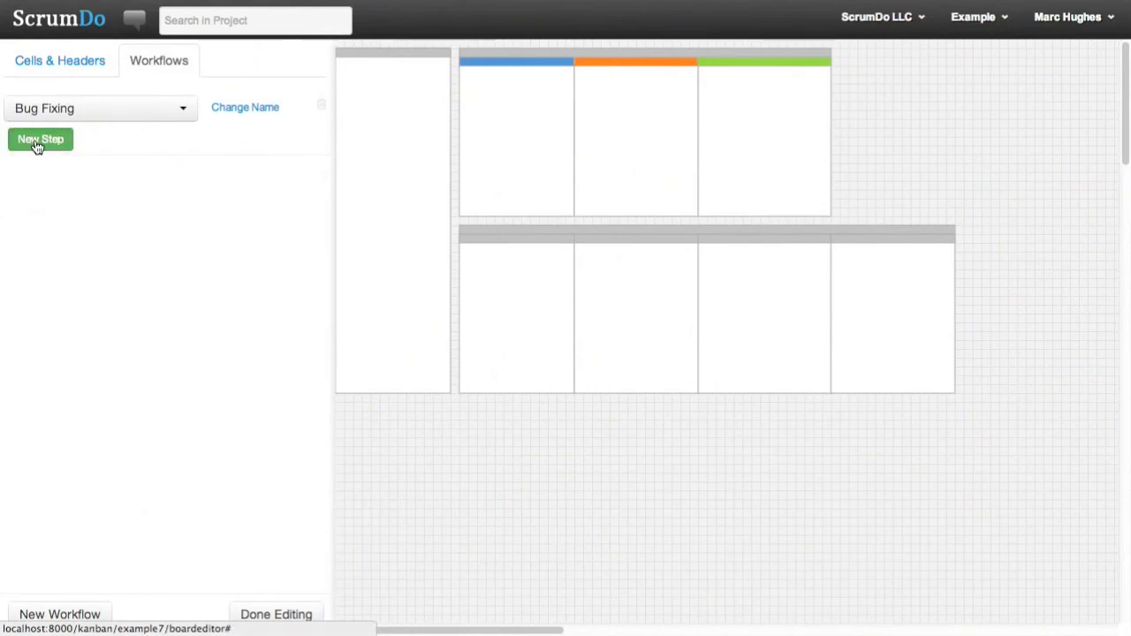
Step: Add four steps to the Bug Fixing workflow
click(55, 146)
click(56, 143)
click(58, 143)
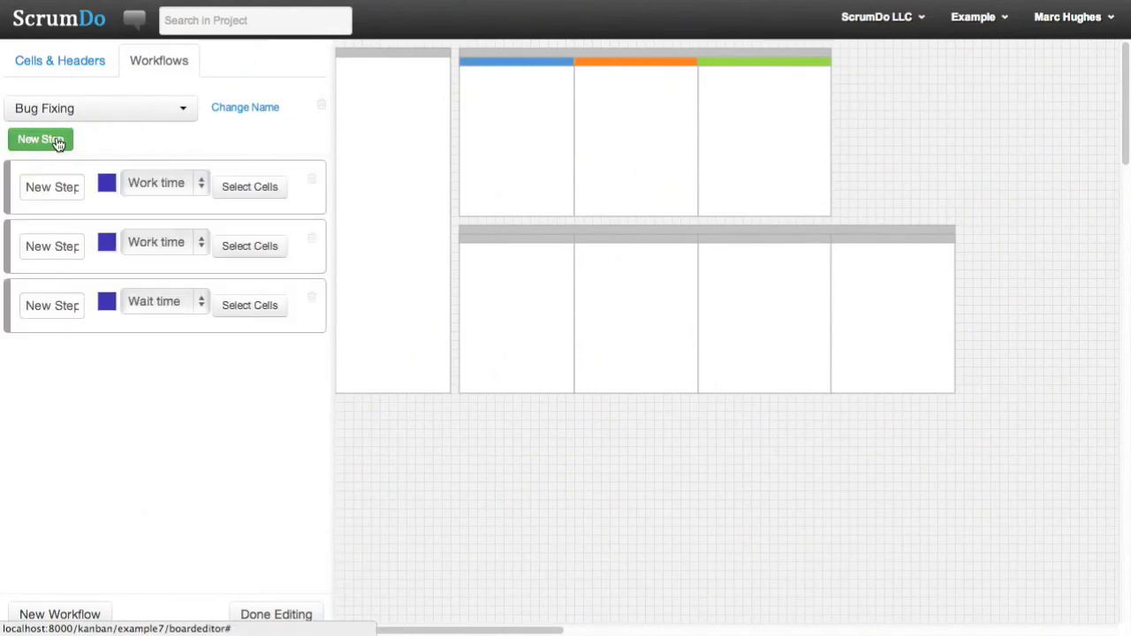
click(60, 144)
Step: Associate the first two Bug Fixing workflow steps with the first and second cells of the lower row, respectively
click(252, 188)
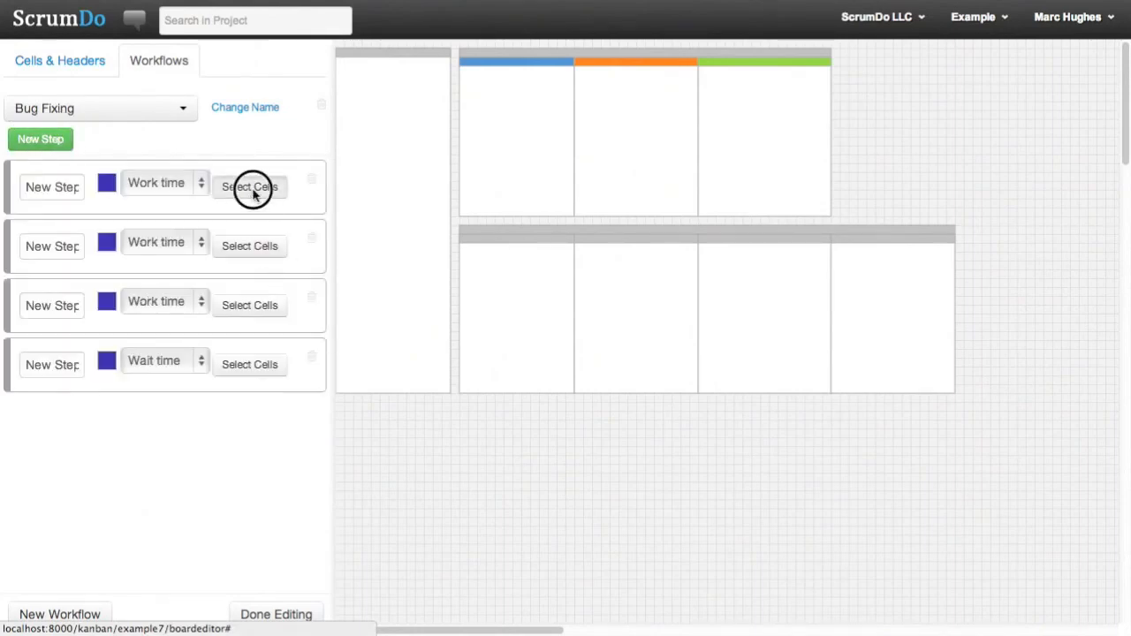
click(521, 294)
click(21, 161)
click(246, 251)
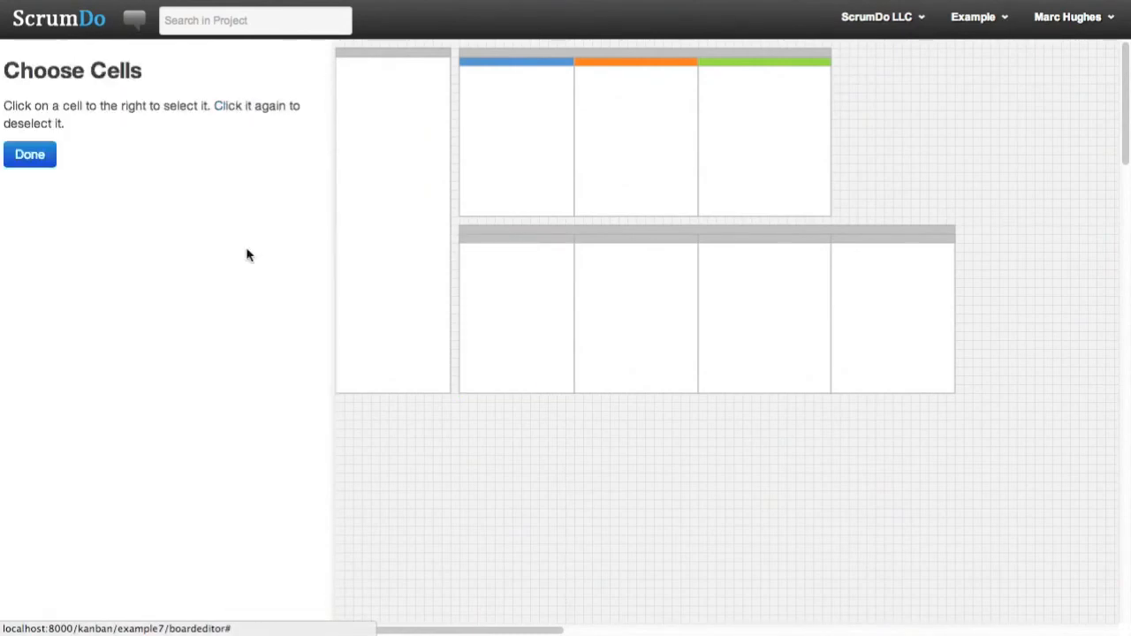
click(625, 295)
click(30, 157)
Step: Associate the third Bug Fixing workflow step with the lower row's third cell and the fourth step with its last cell
click(256, 303)
click(748, 318)
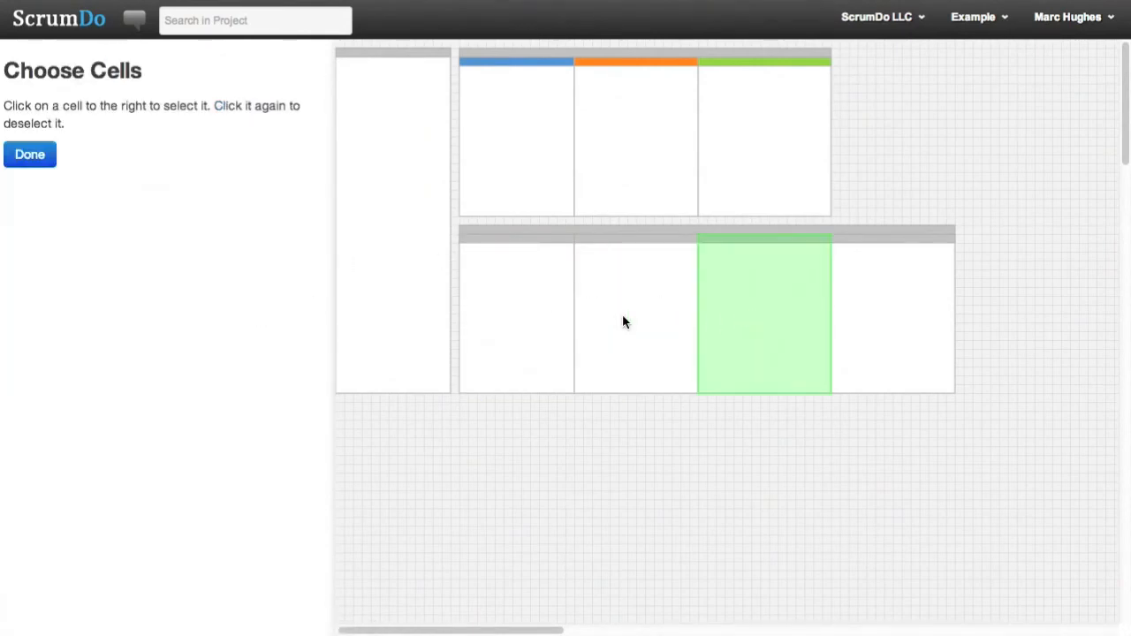
click(40, 157)
click(275, 369)
click(873, 329)
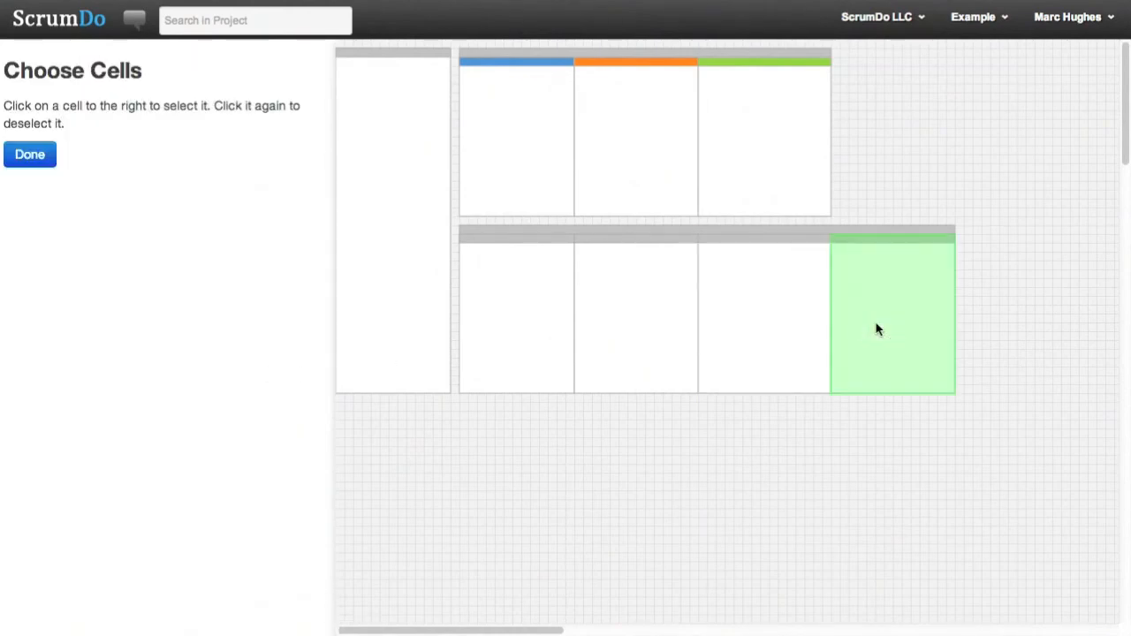
click(36, 158)
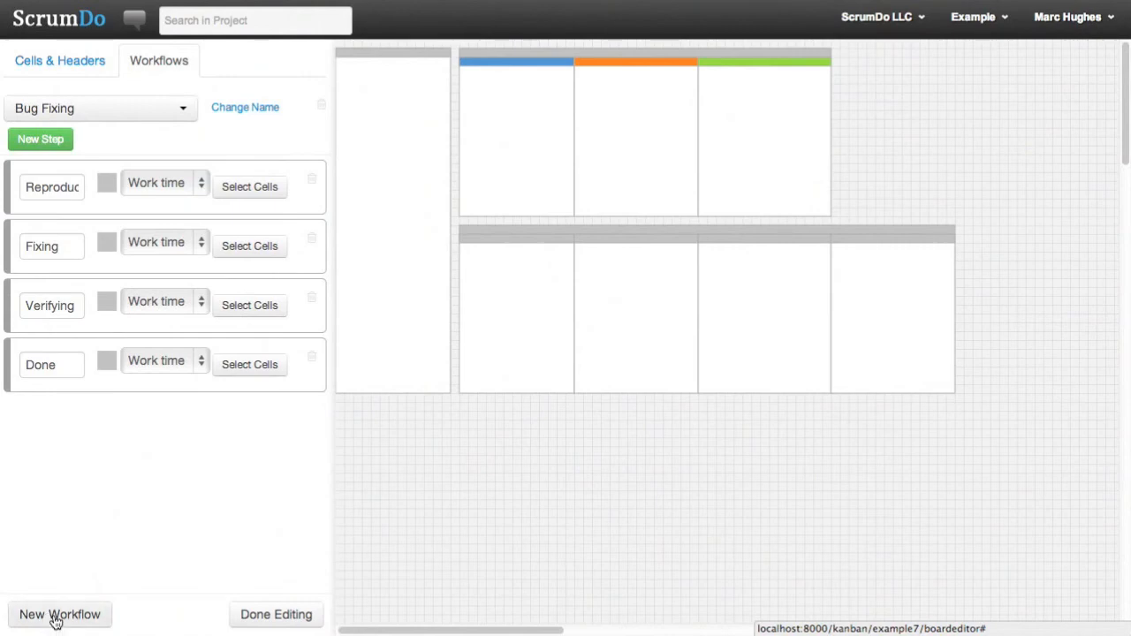
Step: Create a workflow named Features and Bugs
click(55, 619)
click(469, 316)
key(super+a)
text(Features and Bugt)
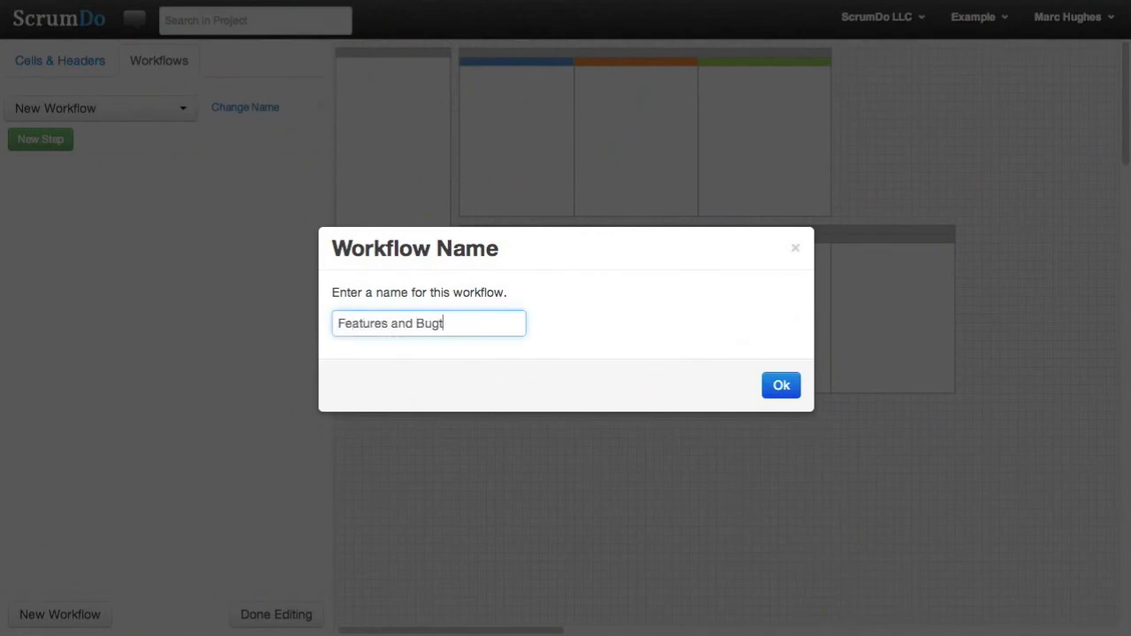
key(BackSpace)
text(s and Bugs)
click(782, 386)
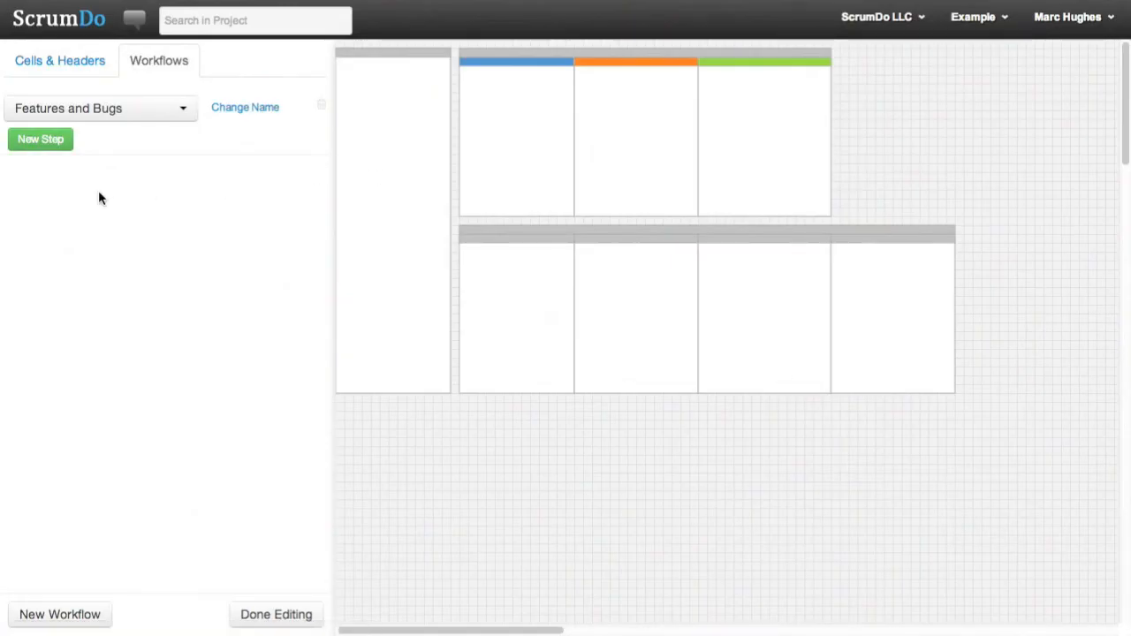
Step: Add three steps to the Features and Bugs workflow and name them Doing, Reviewing and Done
click(51, 148)
click(51, 149)
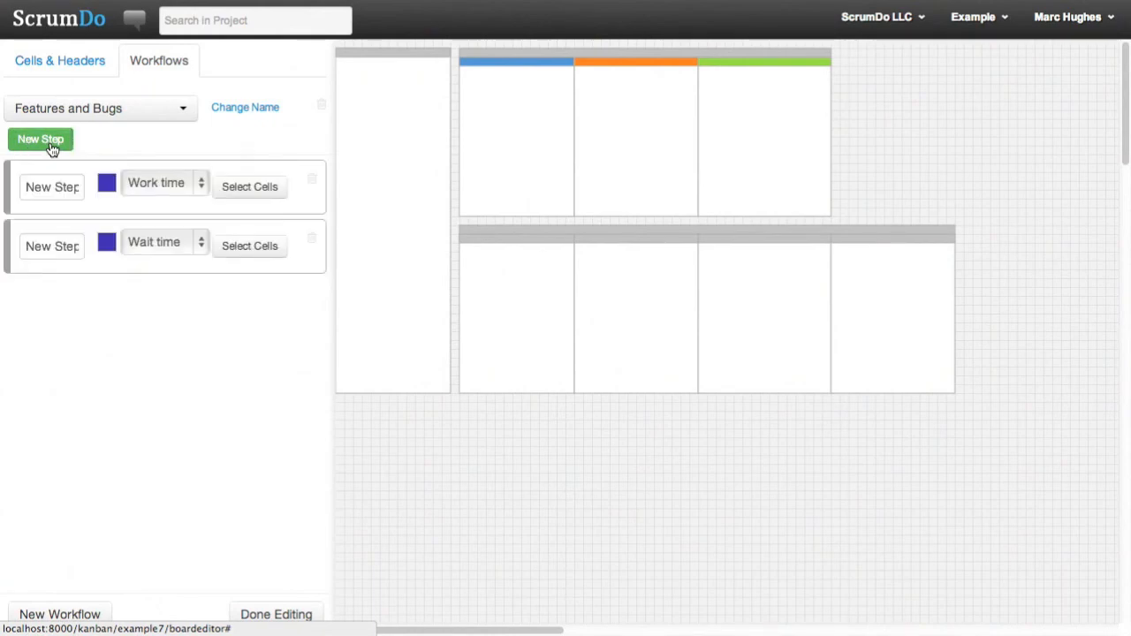
click(51, 148)
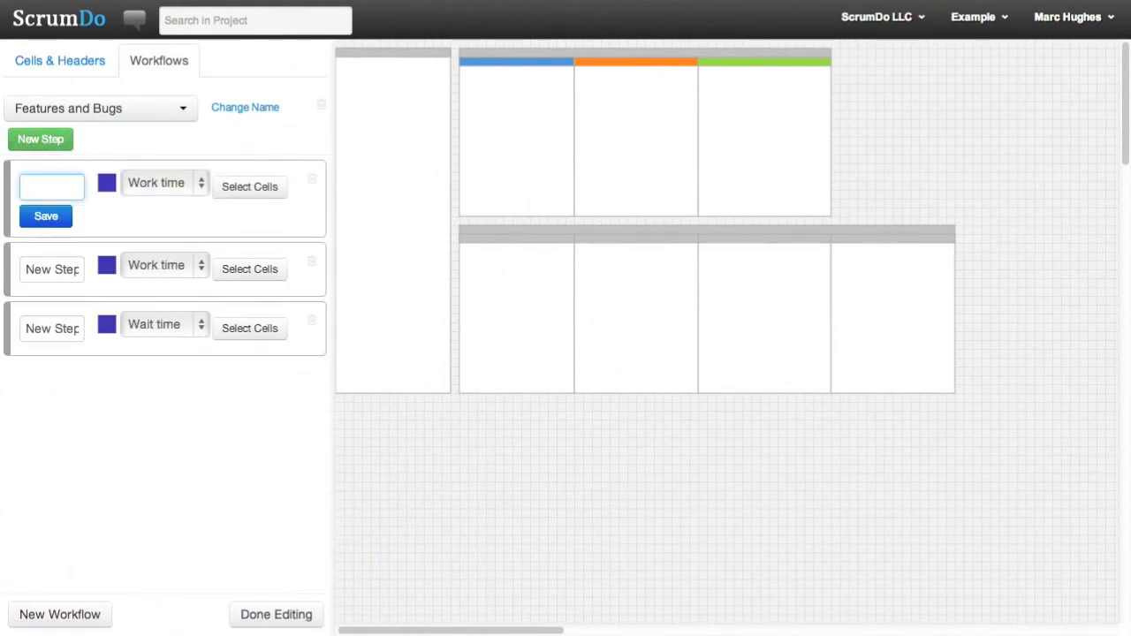
text(Doing)
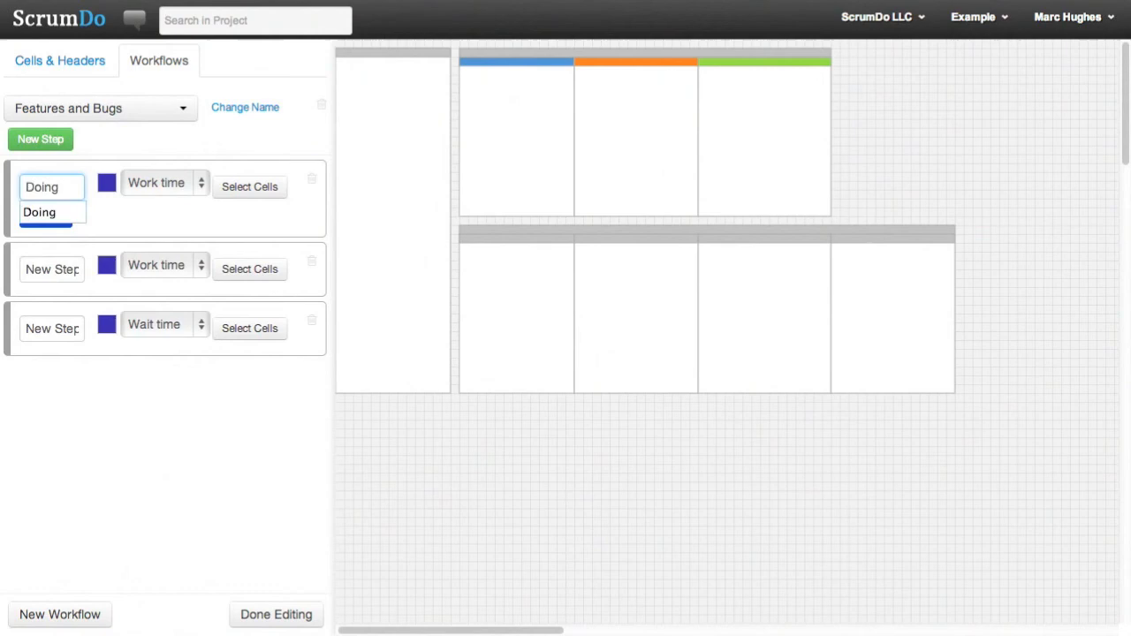
click(63, 269)
key(ctrl+a)
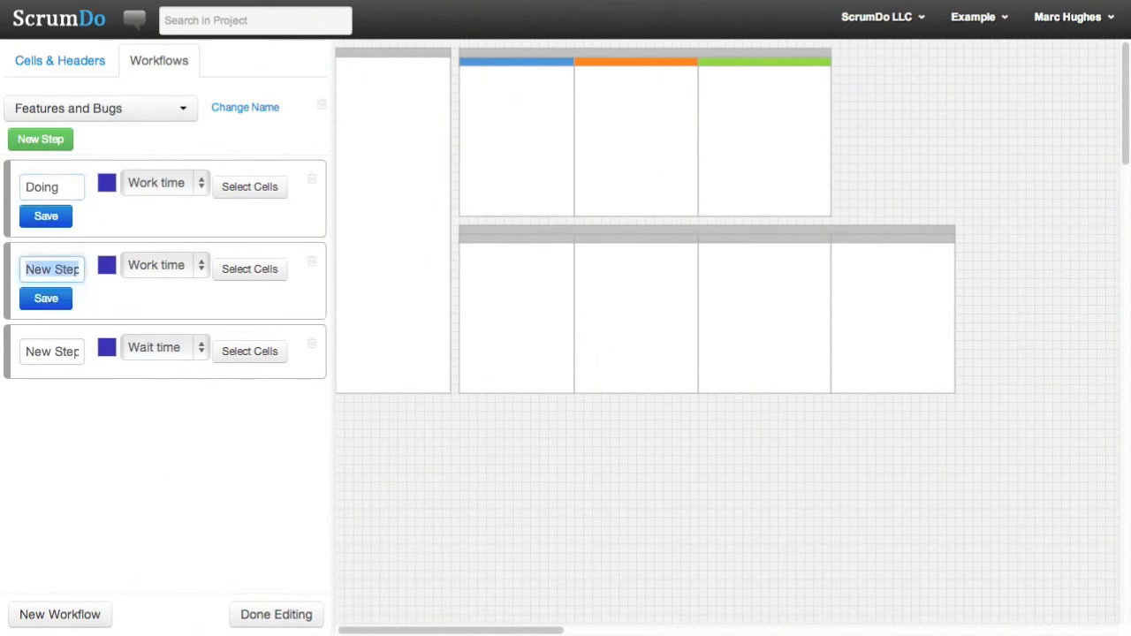
text(Reviewing)
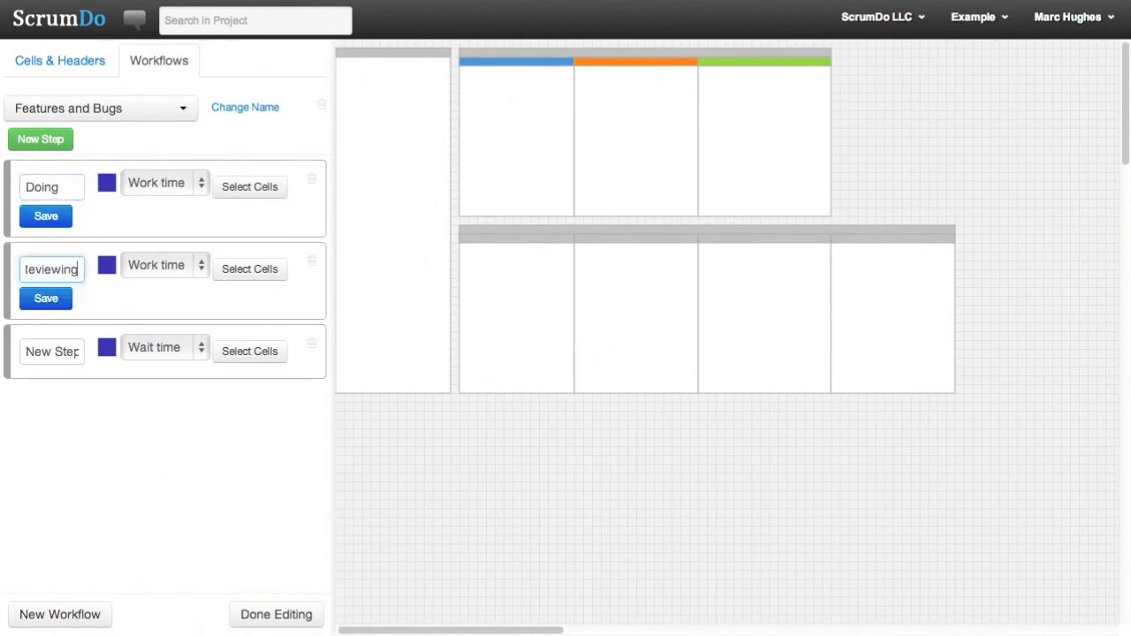
click(49, 352)
key(ctrl+a)
text(Done)
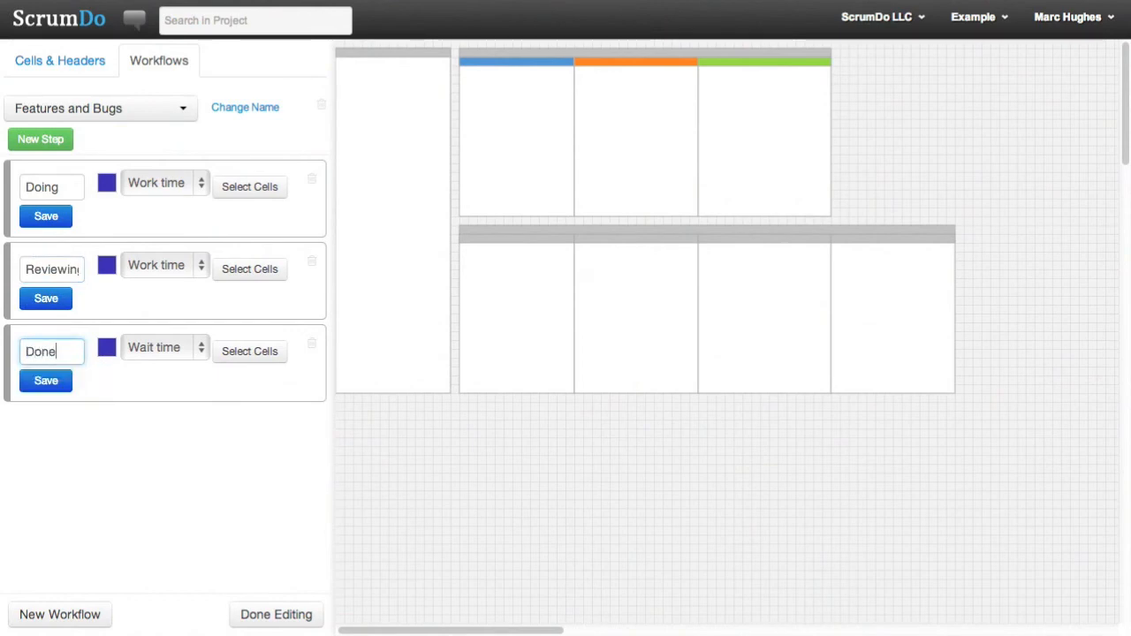
Step: Color the Doing step blue, Reviewing orange and Done green, and save the steps
click(107, 183)
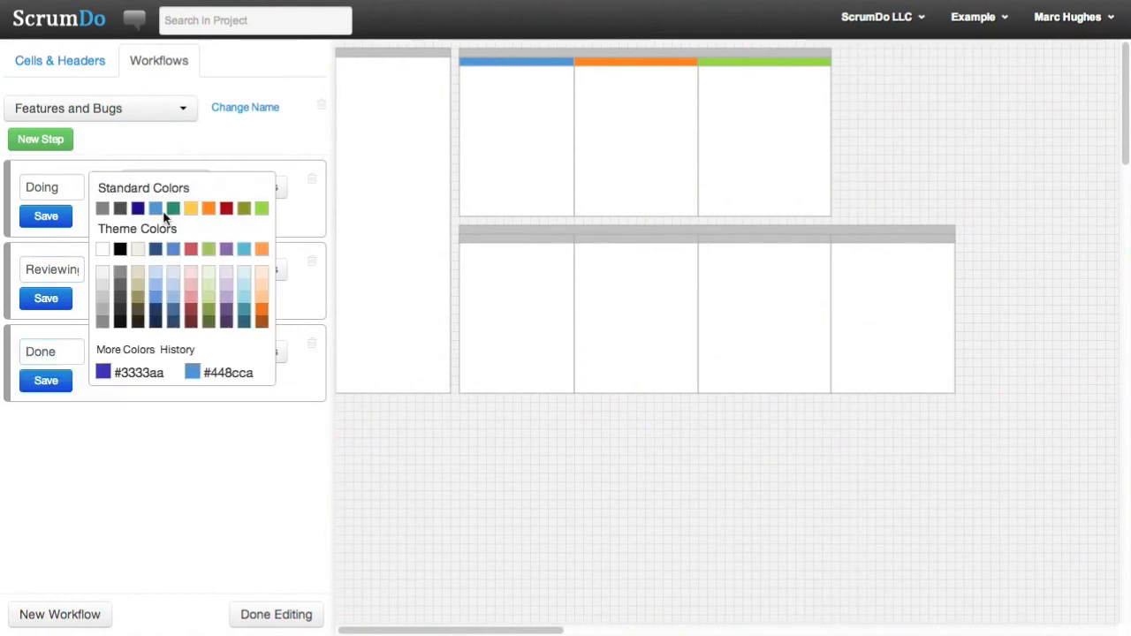
click(156, 210)
click(106, 265)
click(209, 292)
click(107, 354)
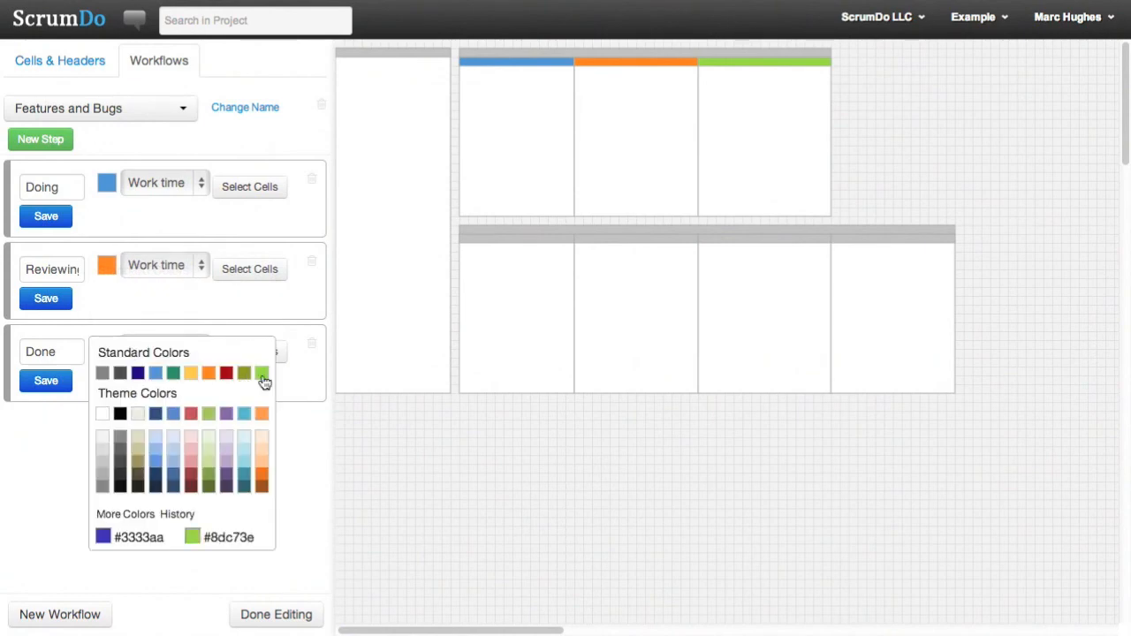
click(262, 372)
click(52, 218)
click(50, 272)
click(51, 340)
Step: Associate the Doing step with the upper row's blue cell and the first two cells of the lower row
click(250, 187)
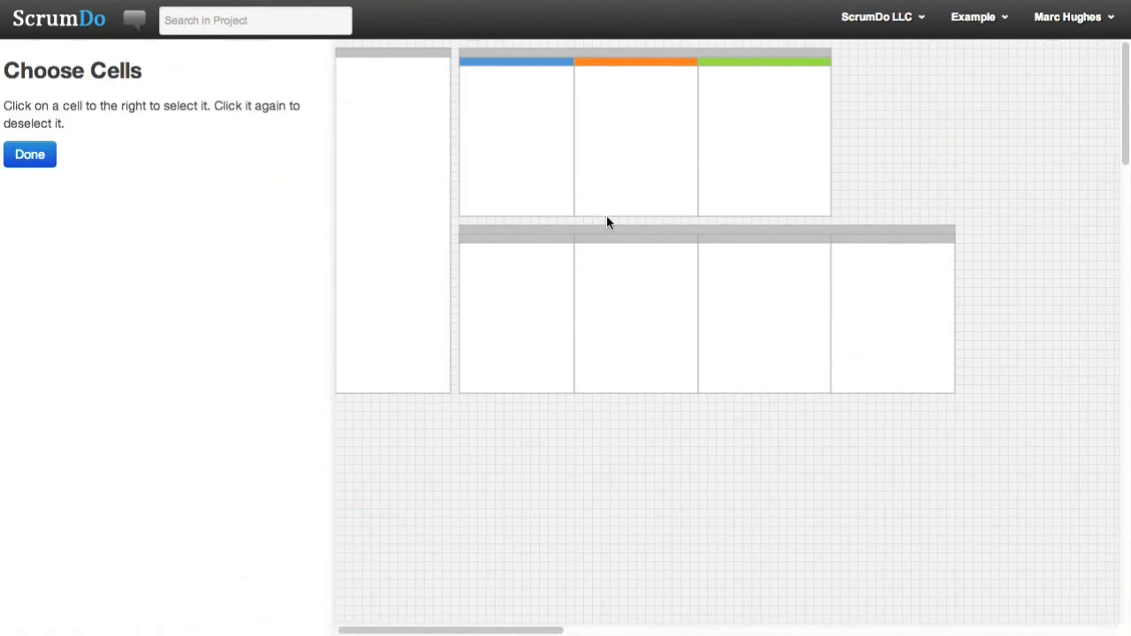
click(534, 110)
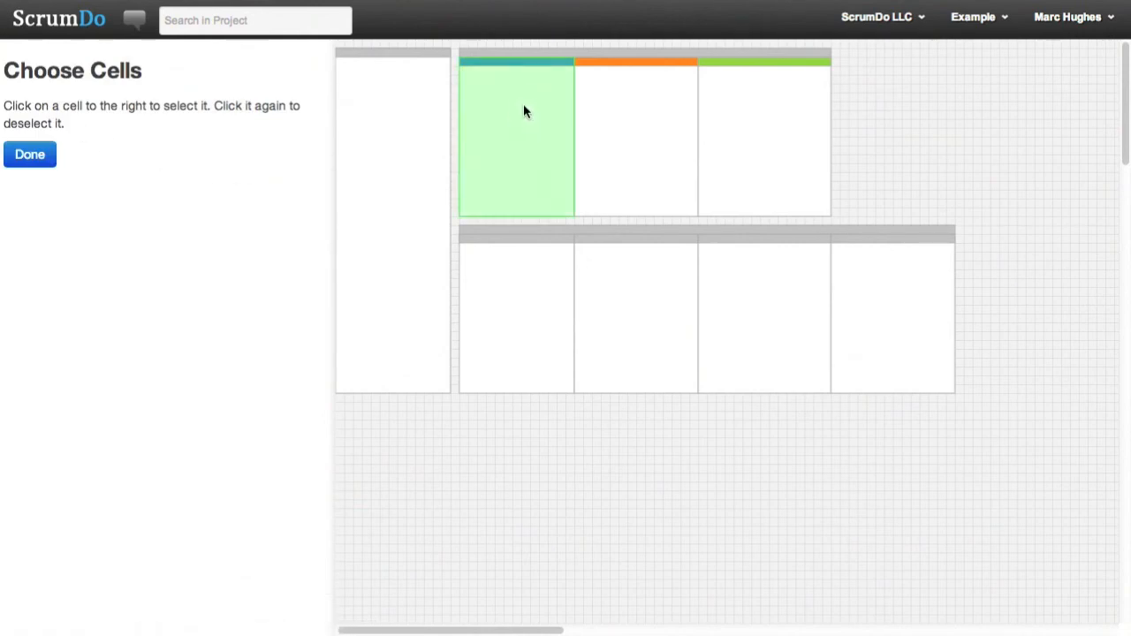
click(527, 341)
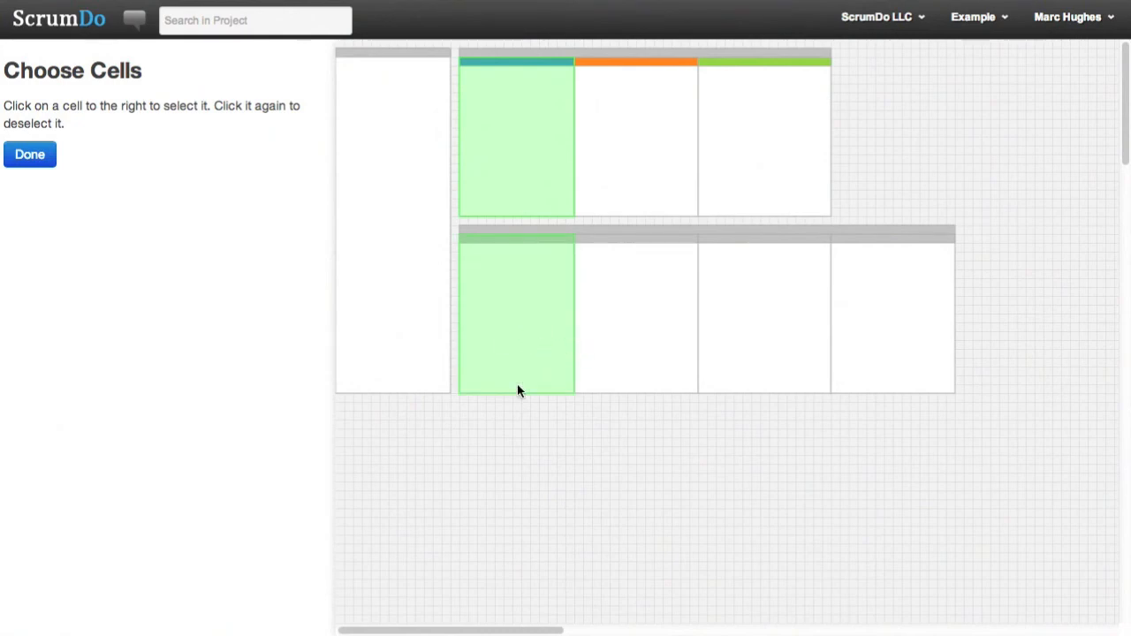
click(639, 314)
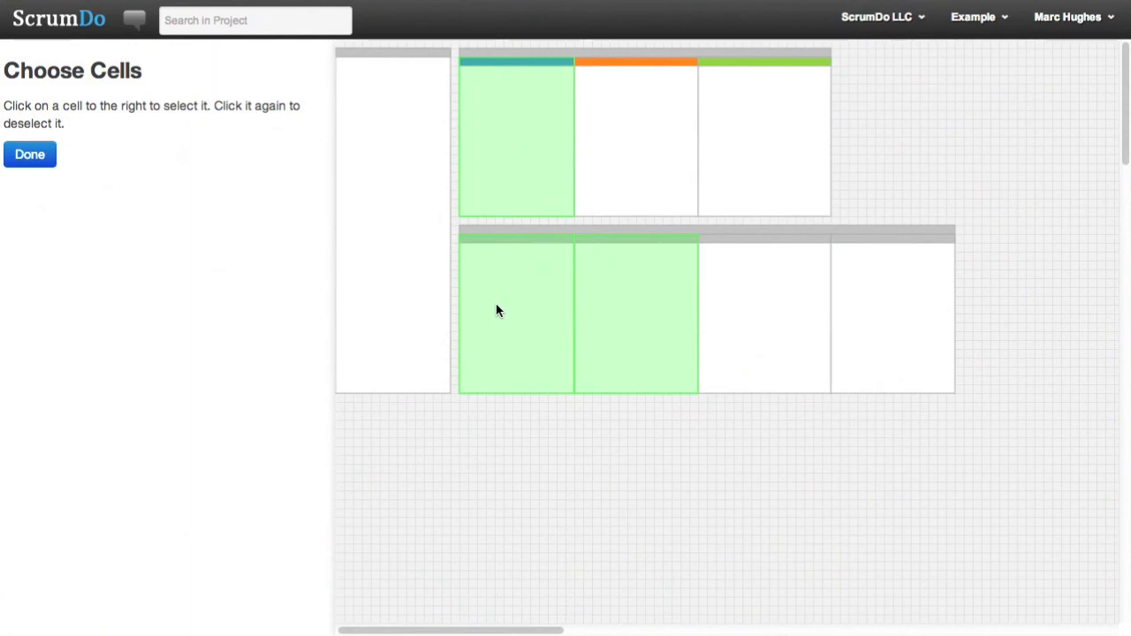
click(30, 157)
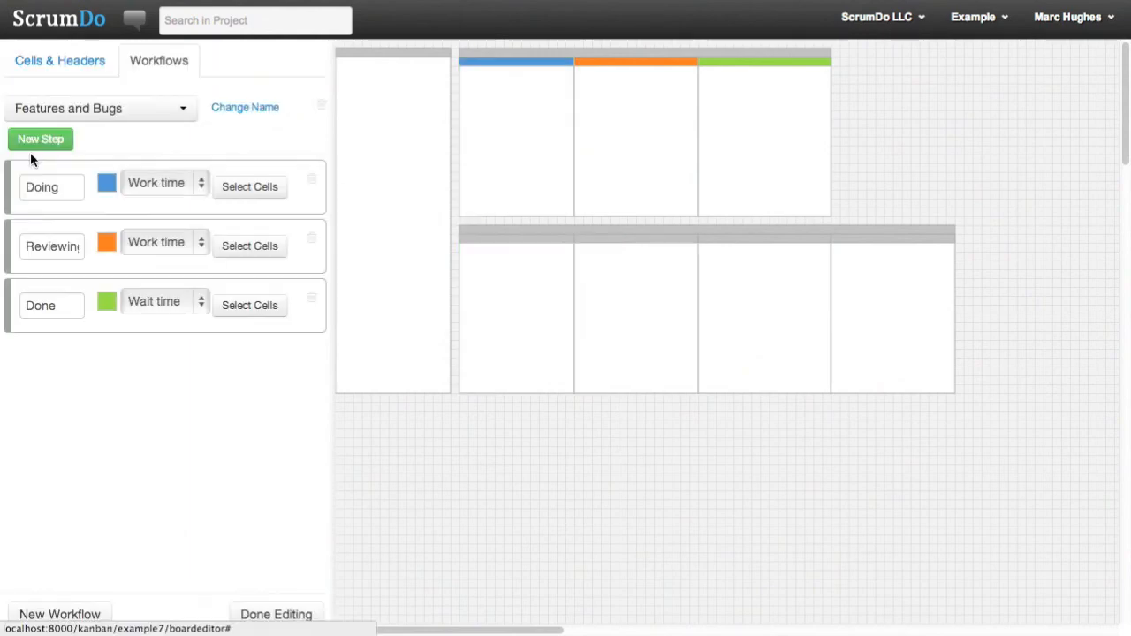
Step: Associate the Reviewing step with the upper row's orange cell and the lower row's third cell
click(233, 251)
click(638, 159)
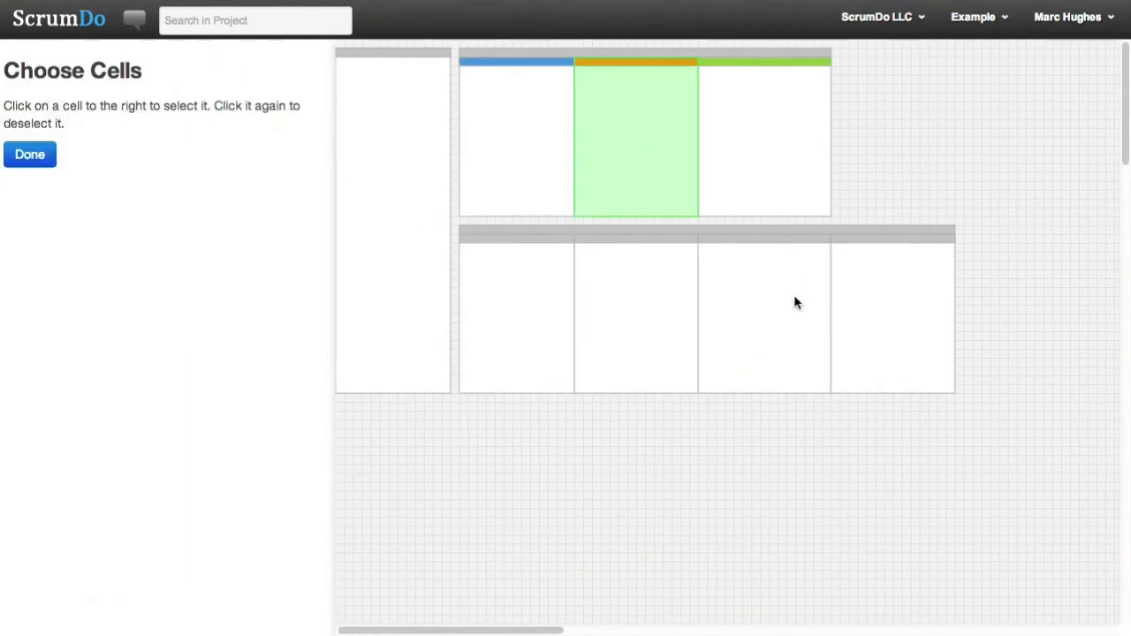
click(778, 344)
click(29, 154)
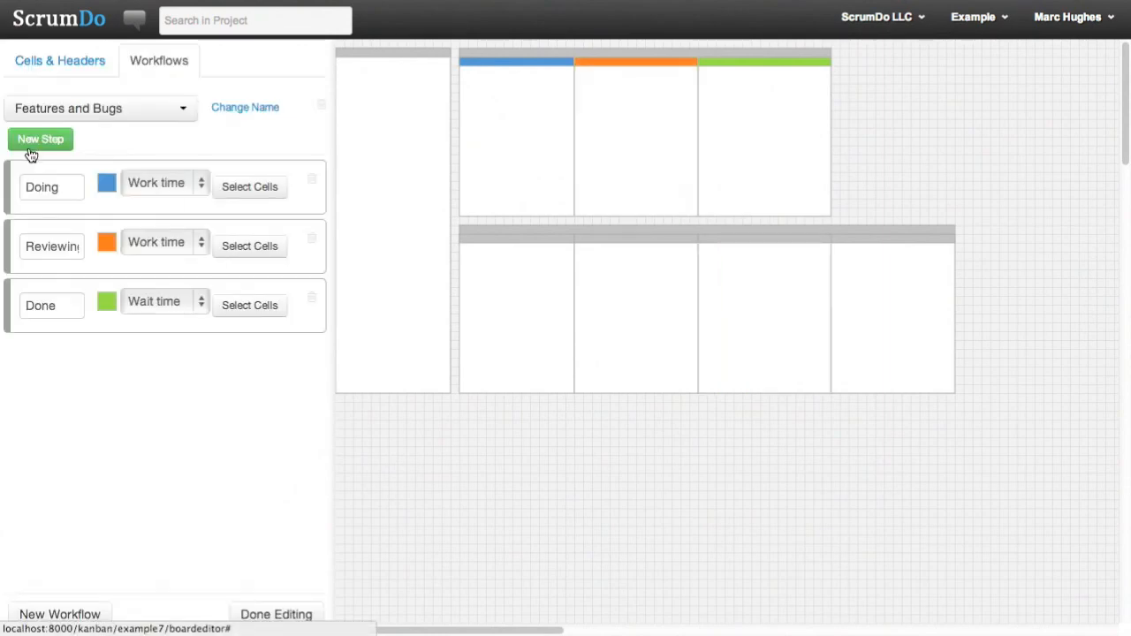
Step: Associate the Done step with the upper row's green cell and the last cell of the lower row
click(263, 303)
click(745, 134)
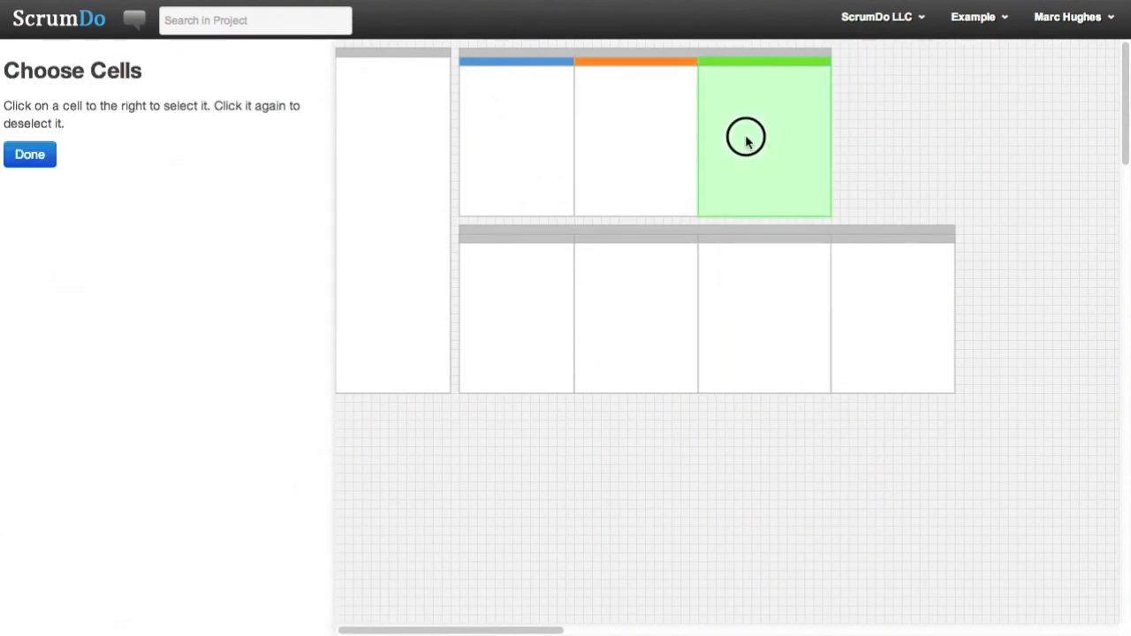
click(875, 265)
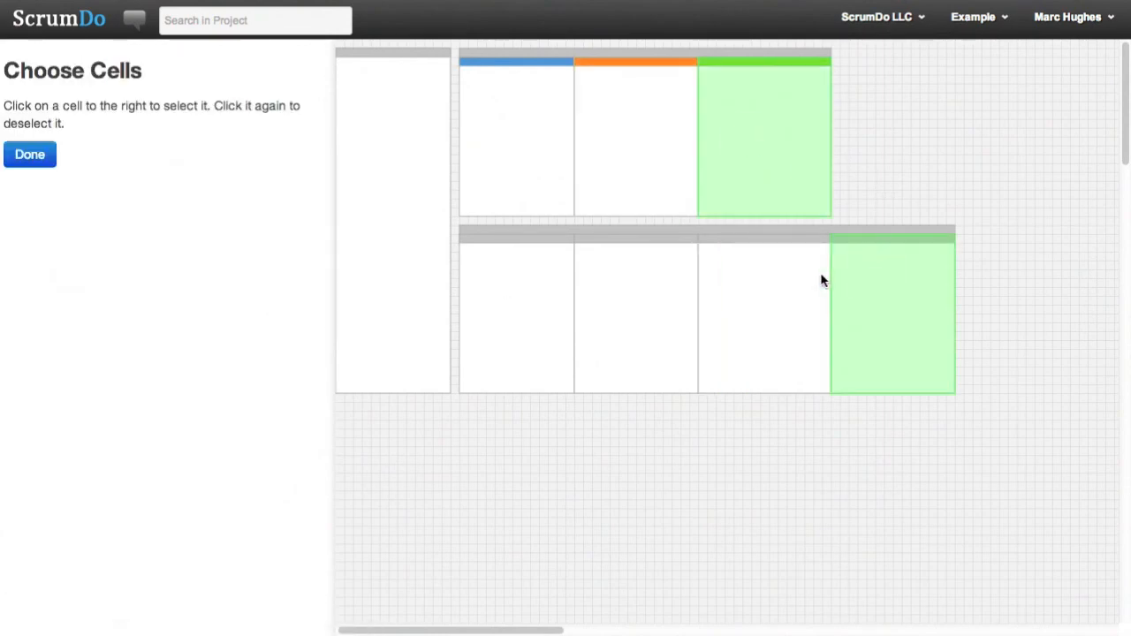
click(37, 157)
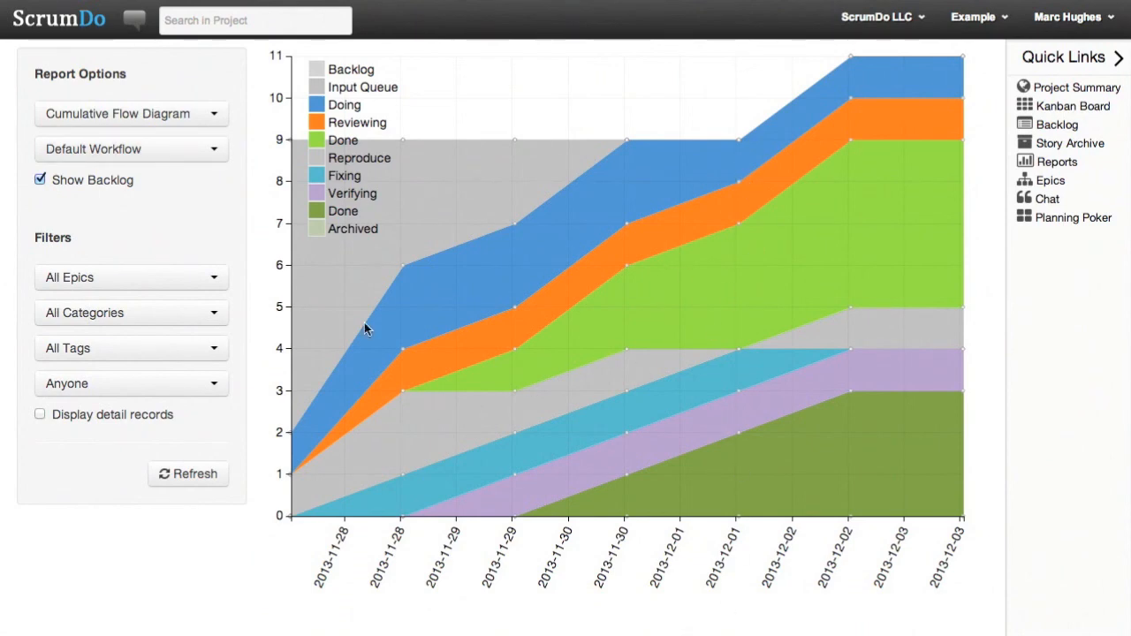
Step: Display the cumulative flow diagram for the New Features workflow
click(181, 149)
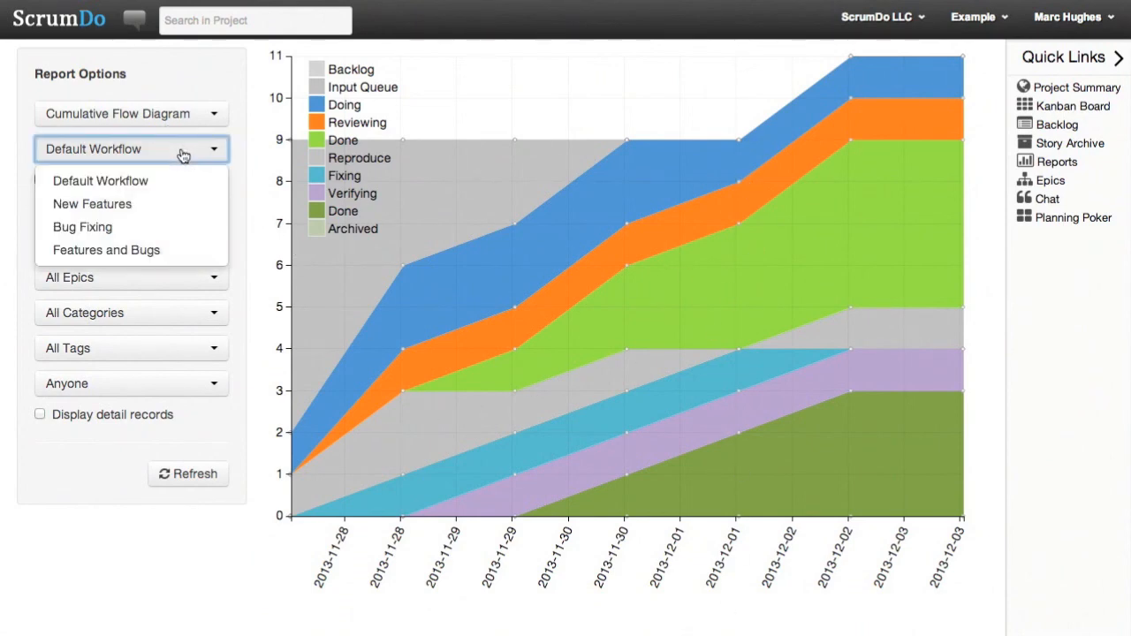
click(108, 206)
click(193, 475)
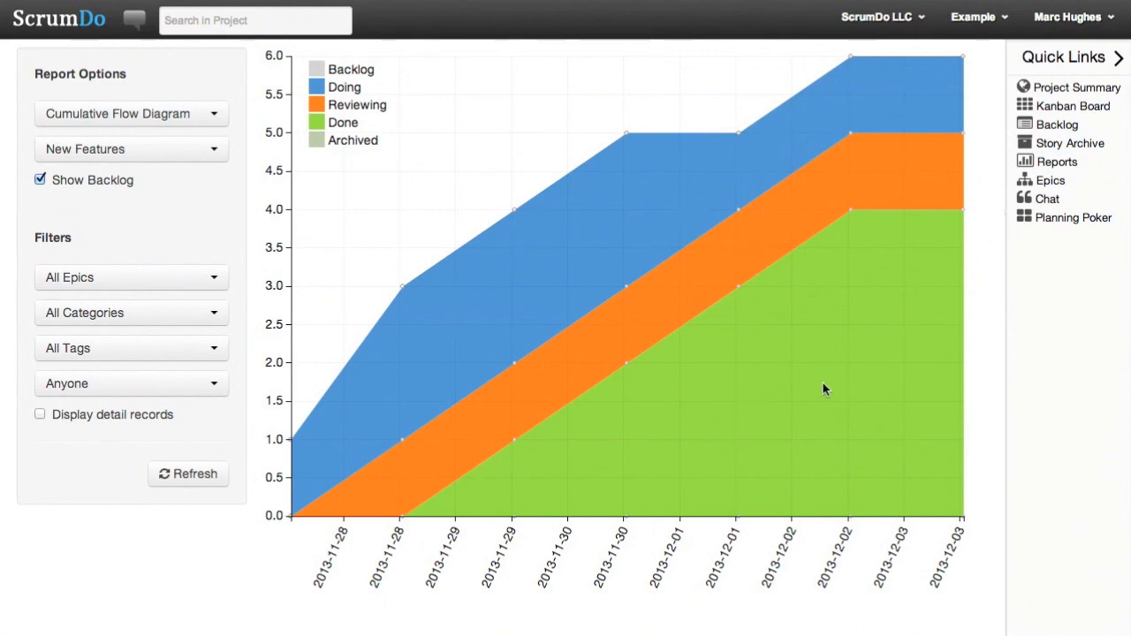
Step: Display the cumulative flow diagram for the Bug Fixing workflow, followed by the one for Features and Bugs
click(75, 151)
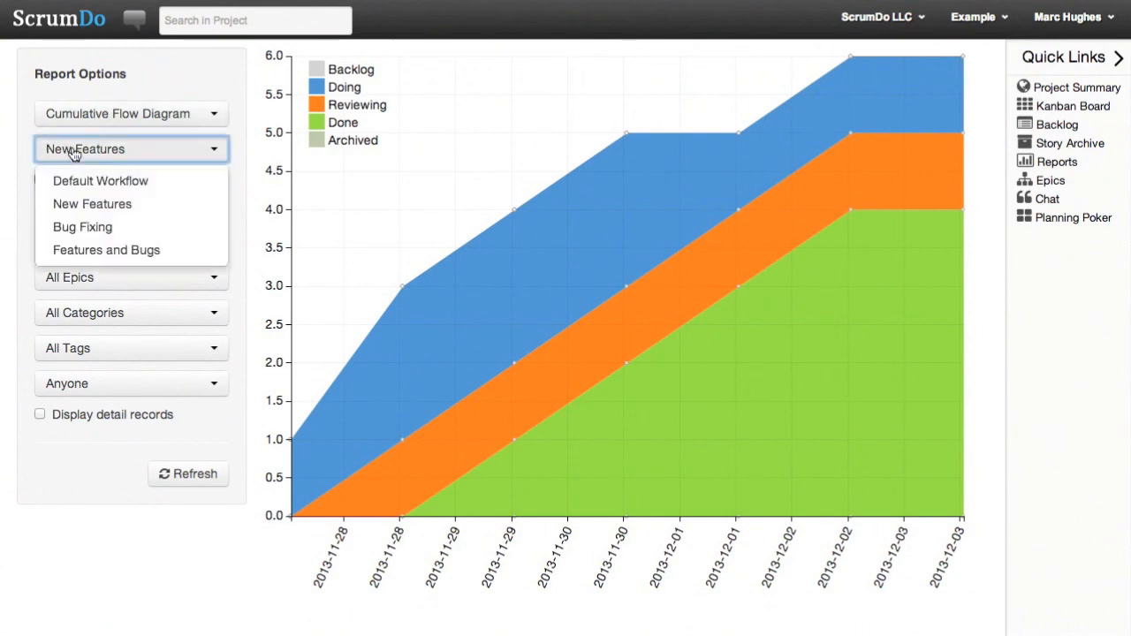
click(92, 227)
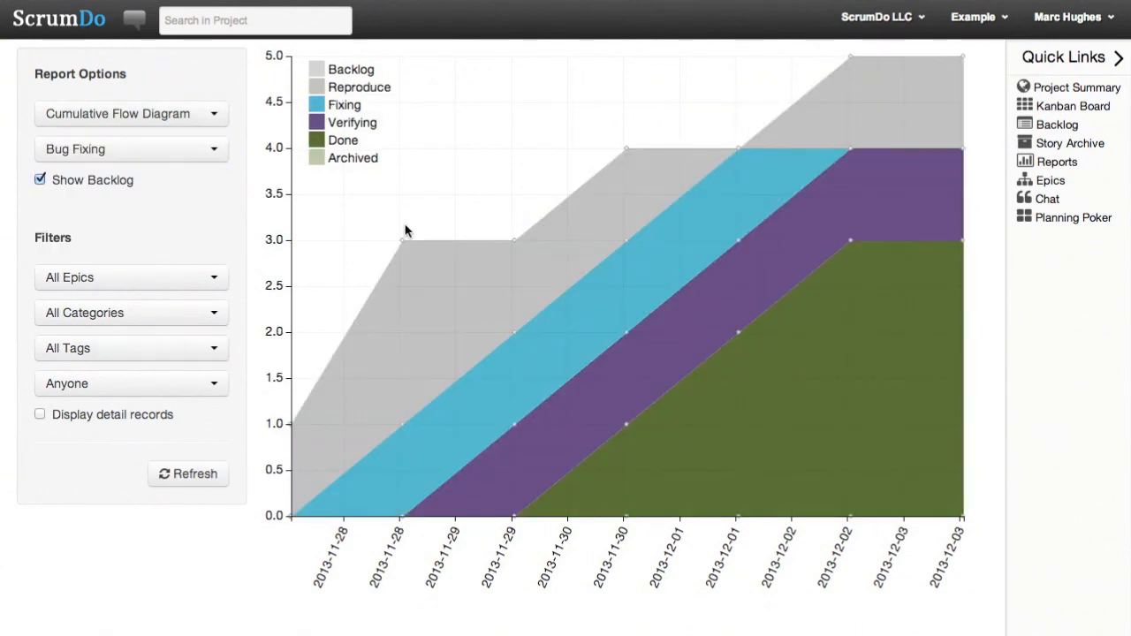
click(134, 149)
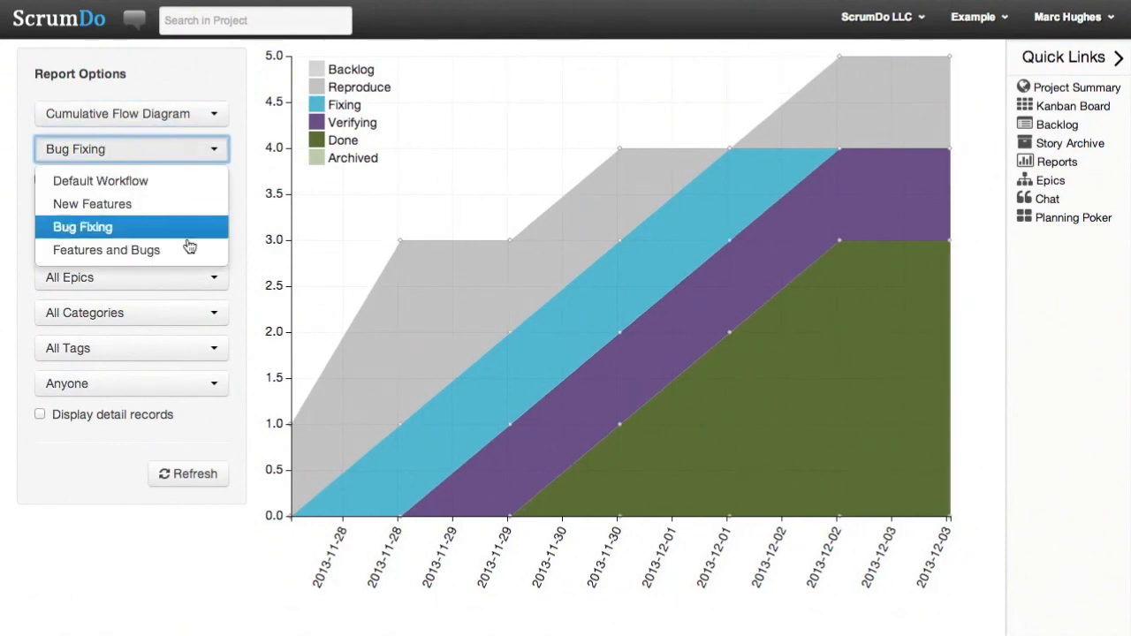
click(159, 250)
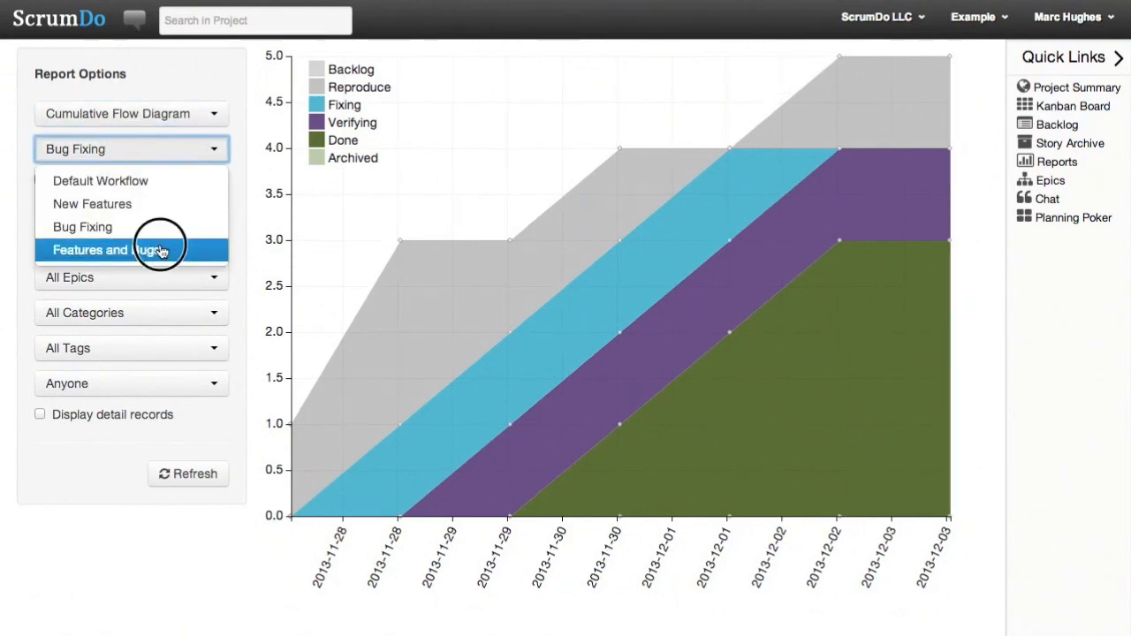
click(189, 477)
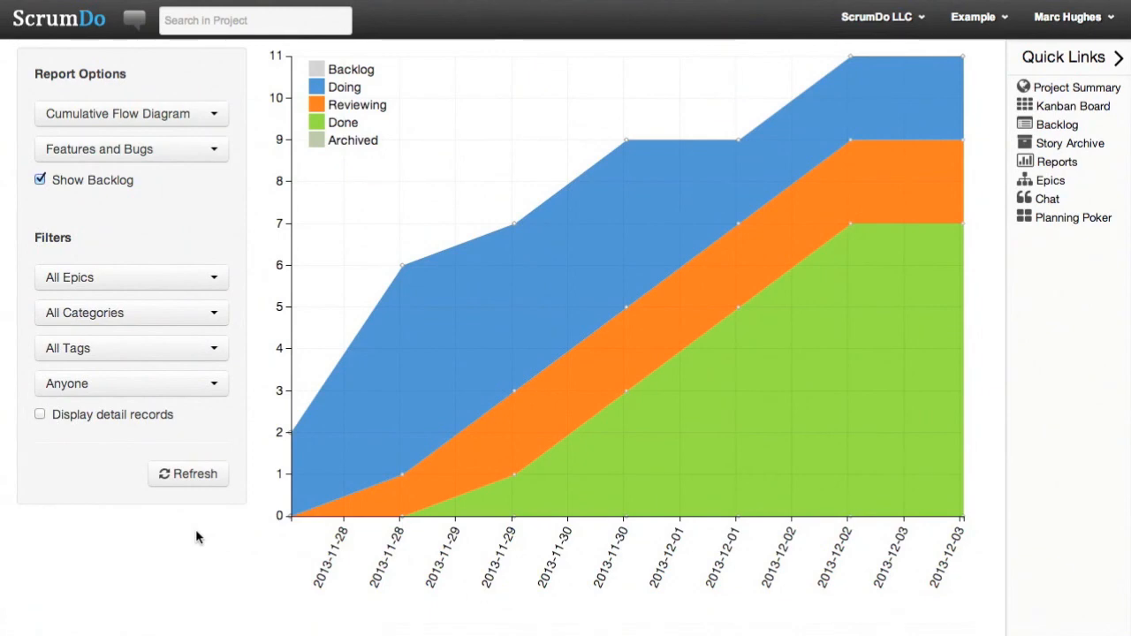